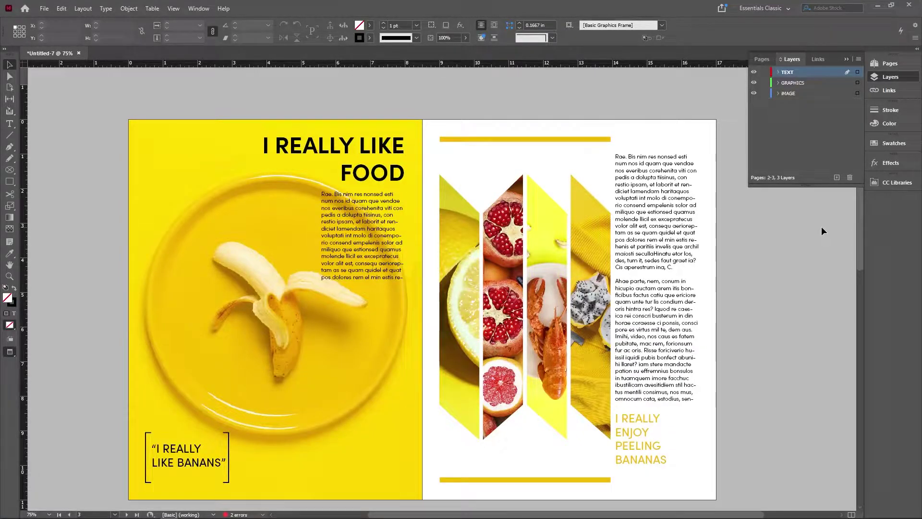
# Step: Scroll through the finished yellow food spread example
pyautogui.scroll(-3, 681, 294)
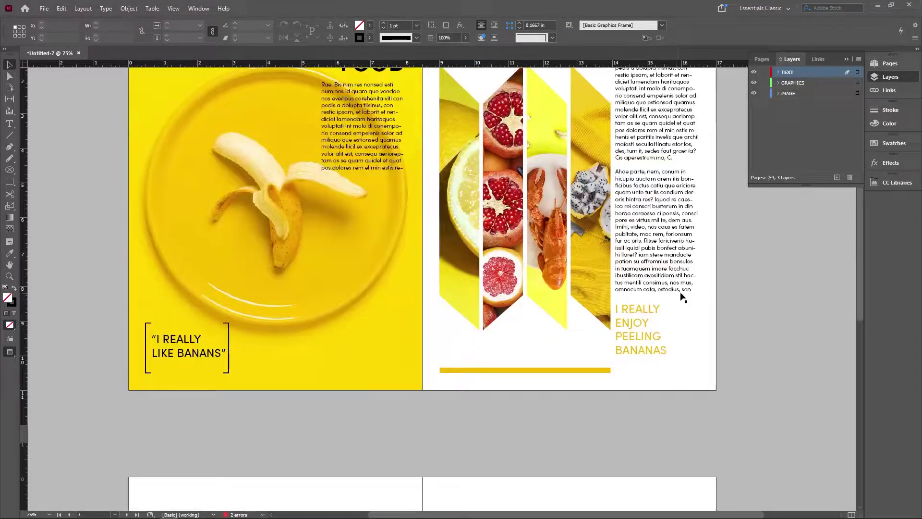
pyautogui.scroll(3, 683, 297)
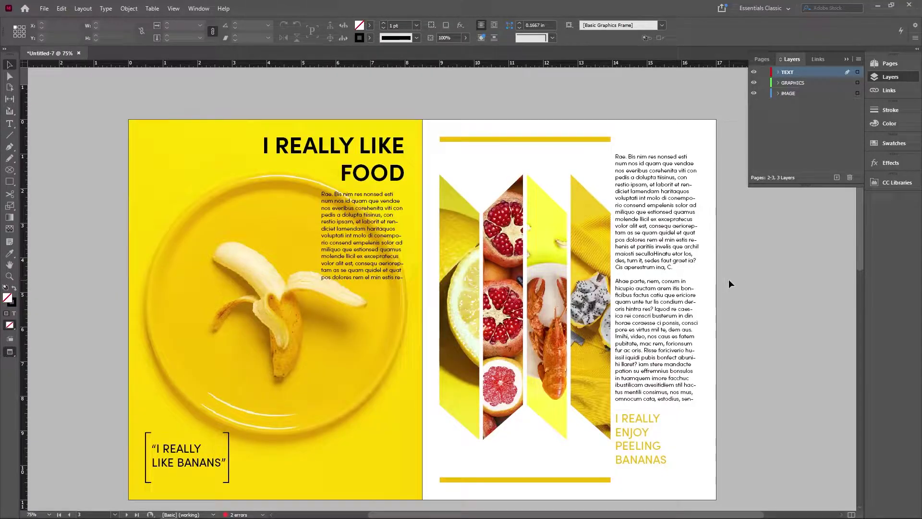
pyautogui.scroll(-1, 729, 283)
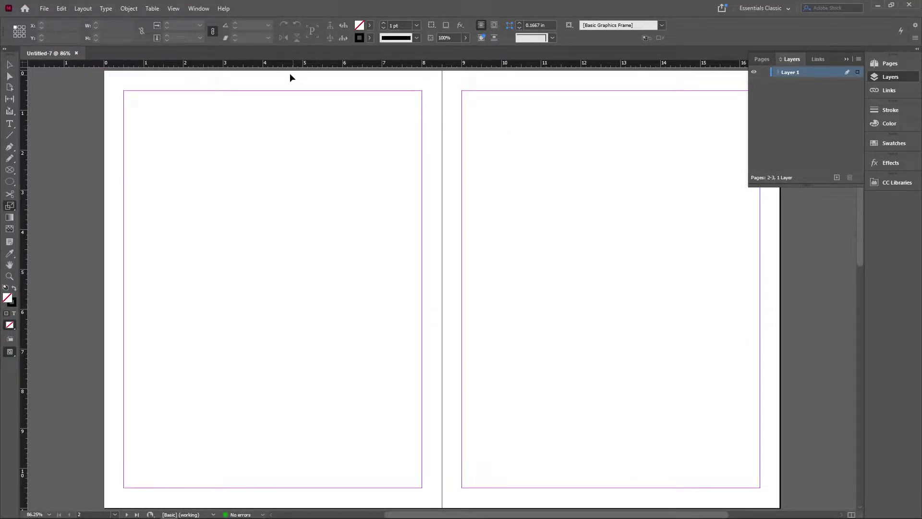
# Step: Create guides splitting both pages into 3 columns with a 0.125 in gutter
pyautogui.click(78, 9)
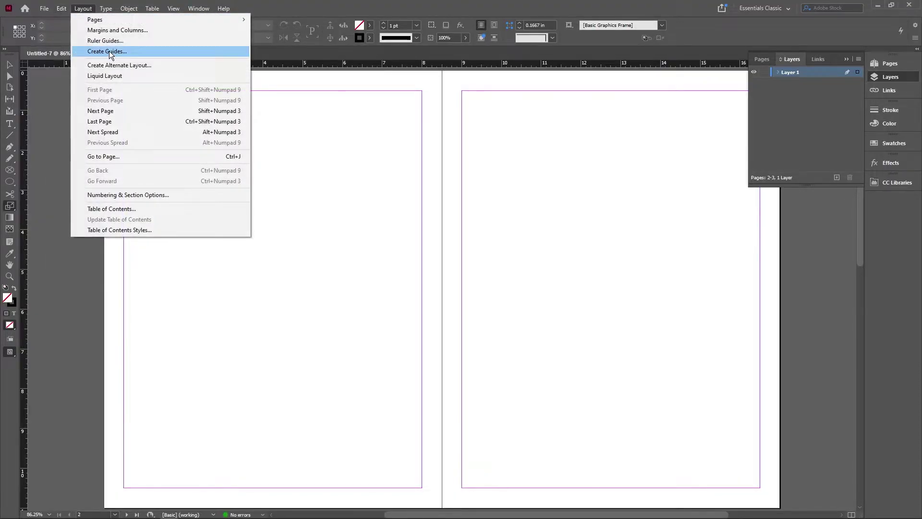
pyautogui.click(110, 51)
pyautogui.doubleClick(512, 259)
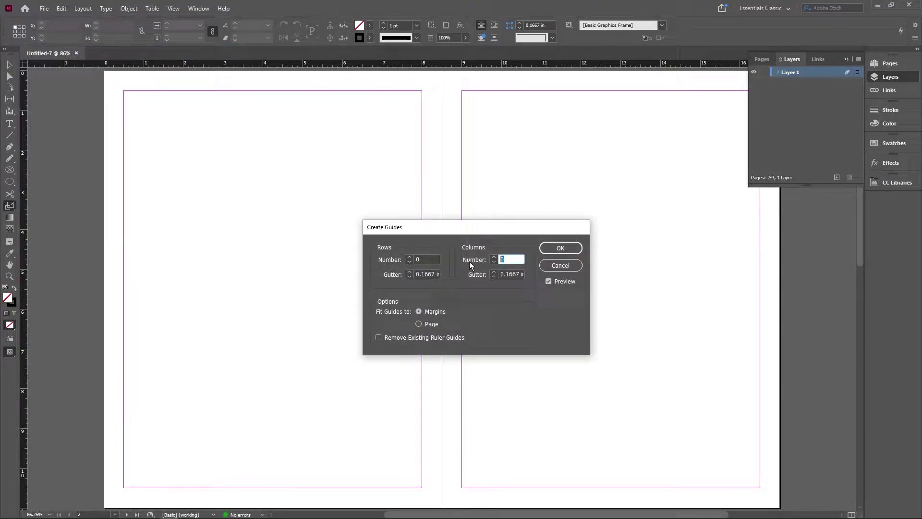
pyautogui.write('3')
pyautogui.click(494, 277)
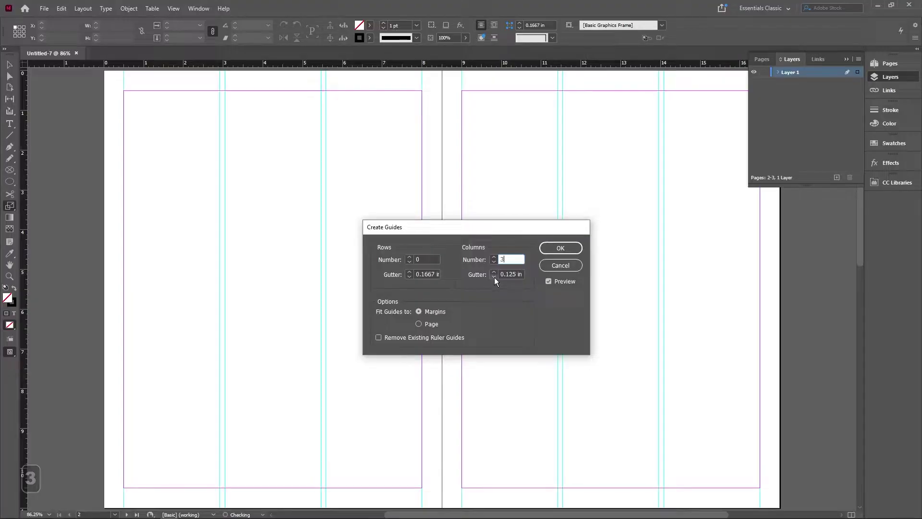
pyautogui.click(559, 249)
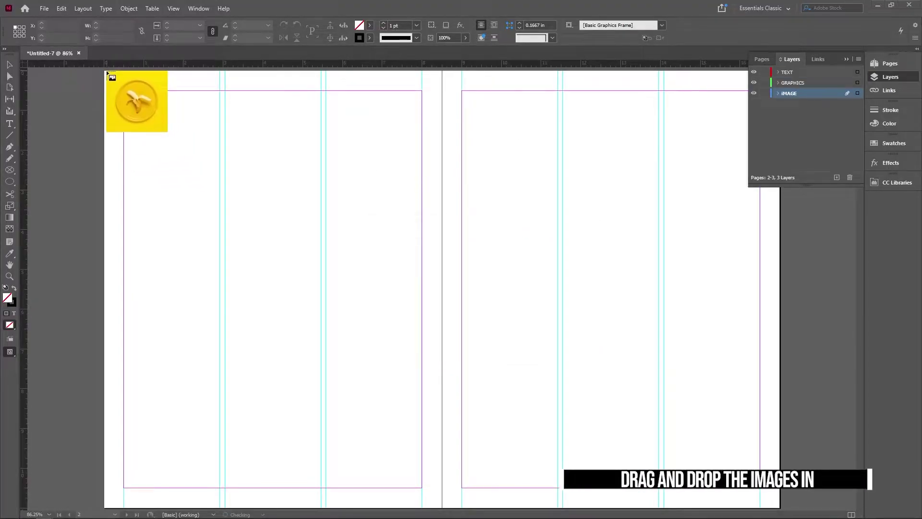
# Step: Place the banana photo, narrow its frame to the left page, and fill it proportionally
pyautogui.moveTo(106, 71); pyautogui.dragTo(494, 477)
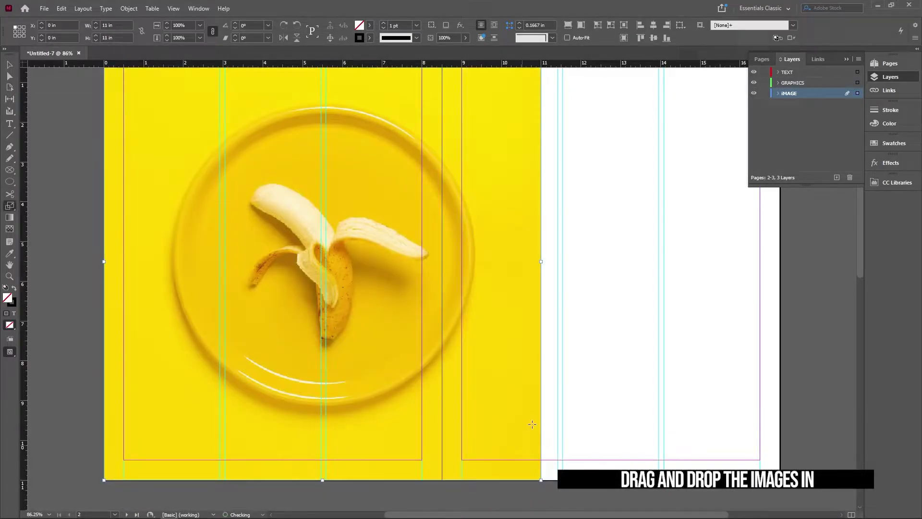
pyautogui.scroll(1, 544, 317)
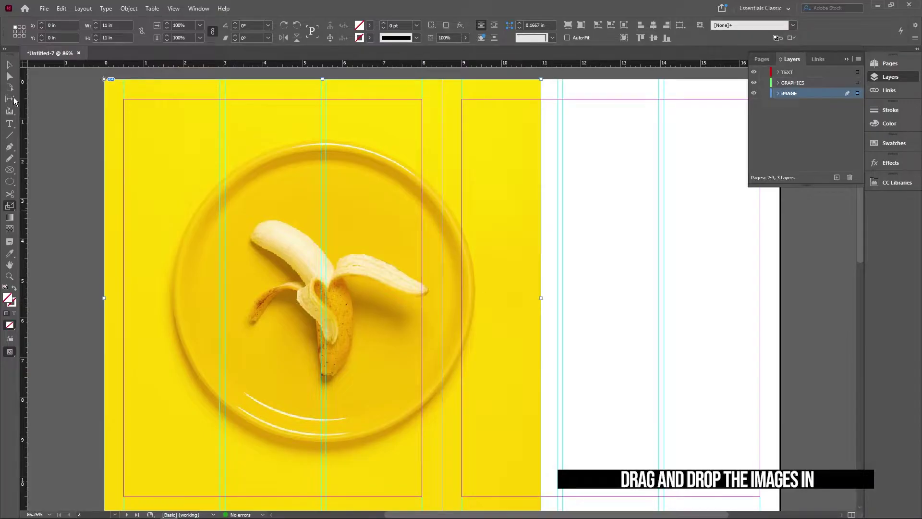
pyautogui.click(7, 66)
pyautogui.moveTo(540, 299); pyautogui.dragTo(442, 299)
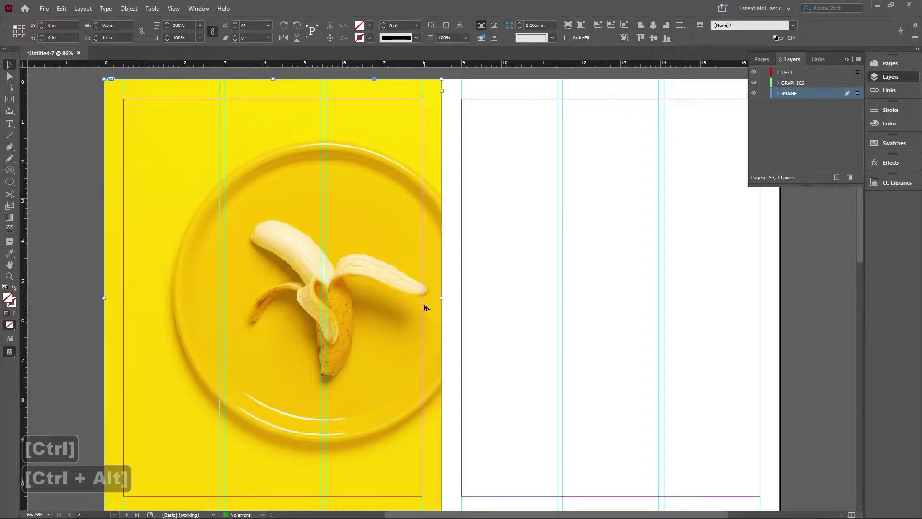
pyautogui.hotkey('ctrl', 'alt', 'shift', 'c')
pyautogui.click(497, 263)
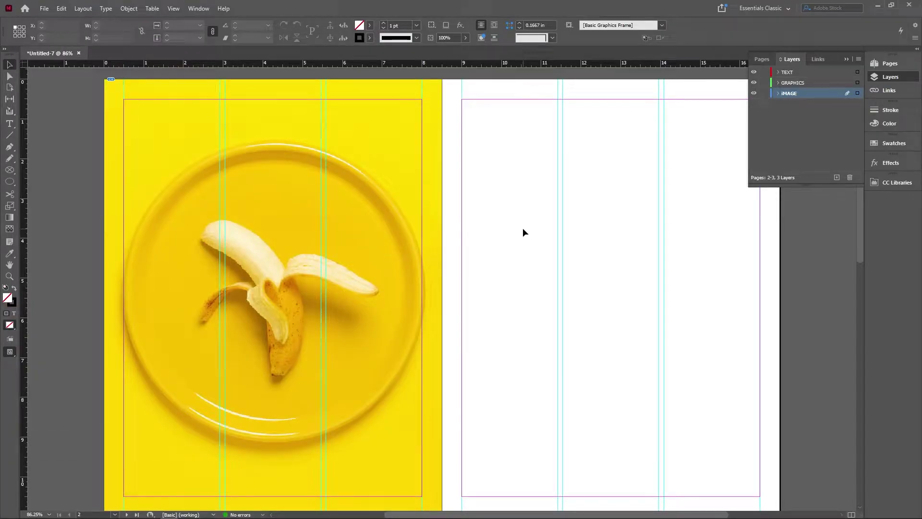
# Step: Preview the spread without guides to check the photo, then restore guides
pyautogui.press('w')
pyautogui.keyDown('alt'); pyautogui.scroll(-1, 522, 228); pyautogui.keyUp('alt')
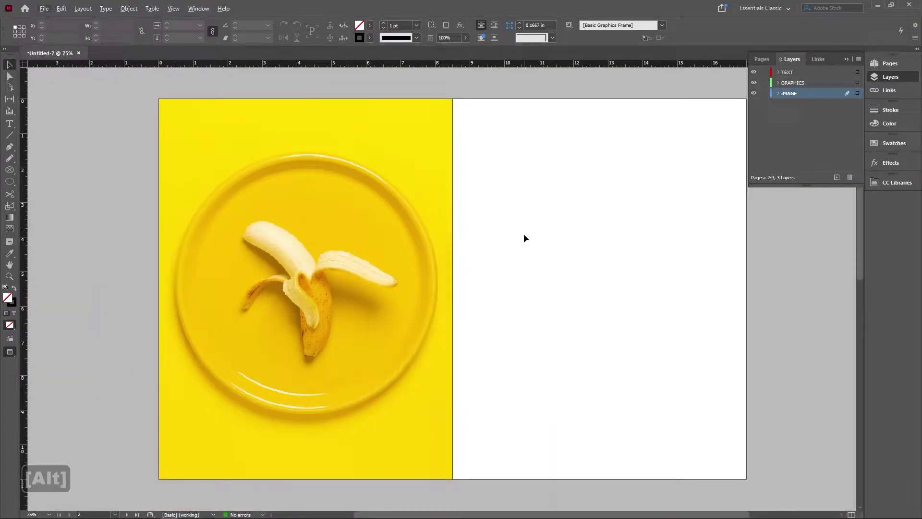
pyautogui.scroll(-2, 523, 234)
pyautogui.scroll(2, 519, 247)
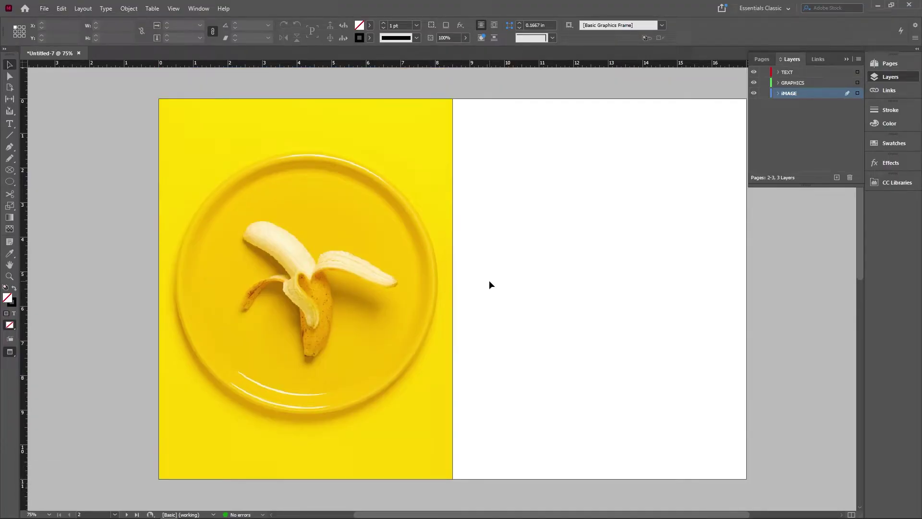
pyautogui.press('w')
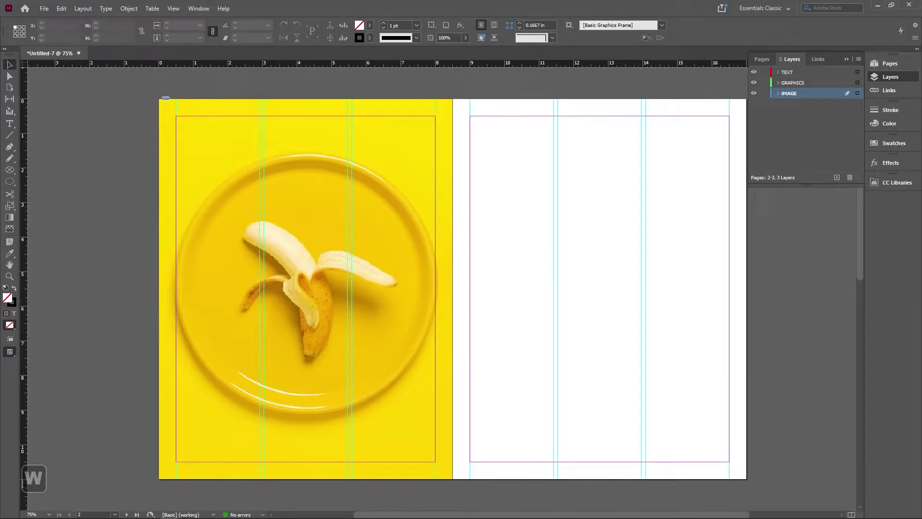
# Step: On the TEXT layer, add a top-left text frame reading 'I REALLY LIKE FOOD'
pyautogui.click(799, 73)
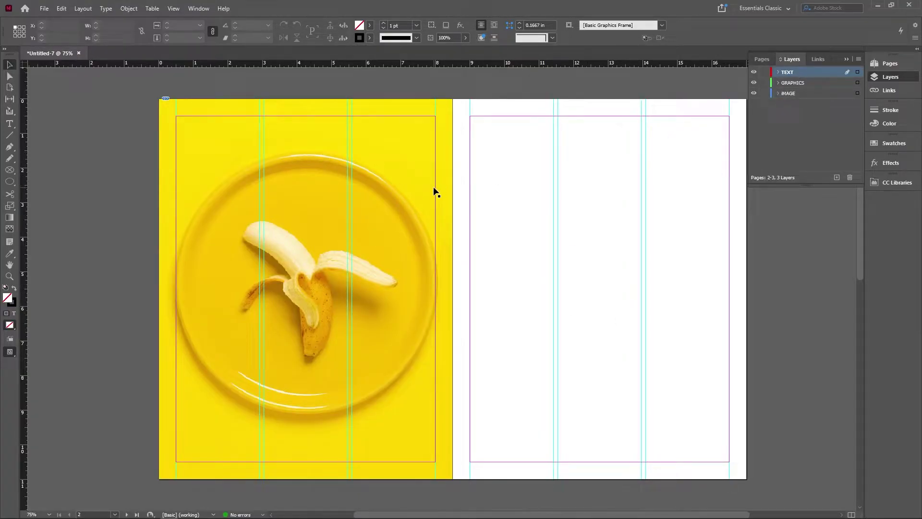
pyautogui.press('t')
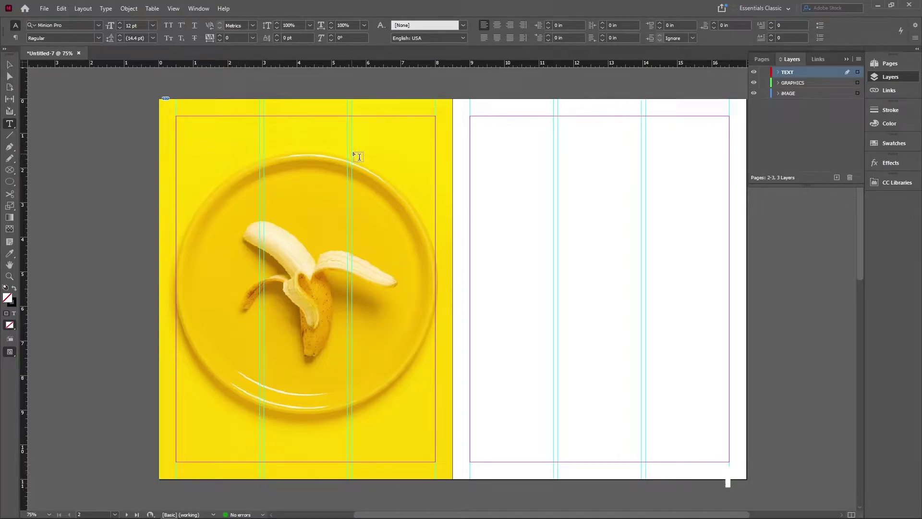
pyautogui.moveTo(264, 118); pyautogui.dragTo(434, 164)
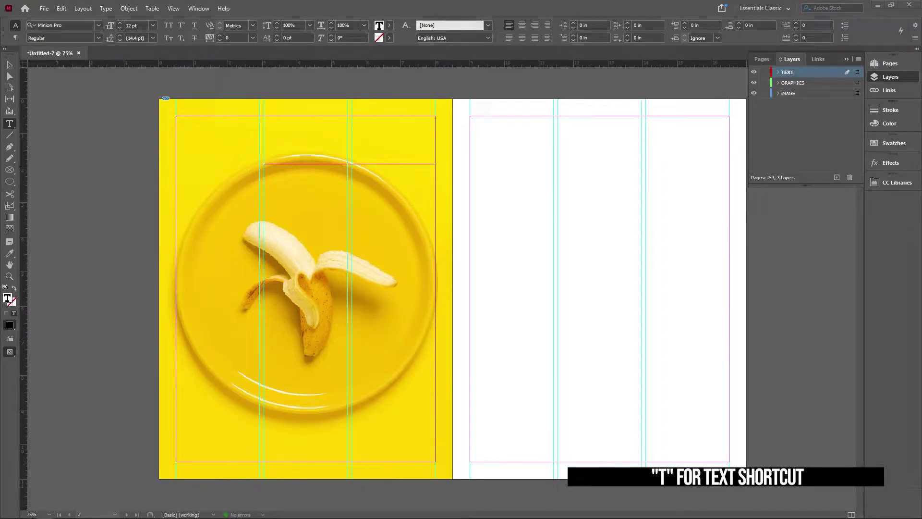
pyautogui.click(353, 128)
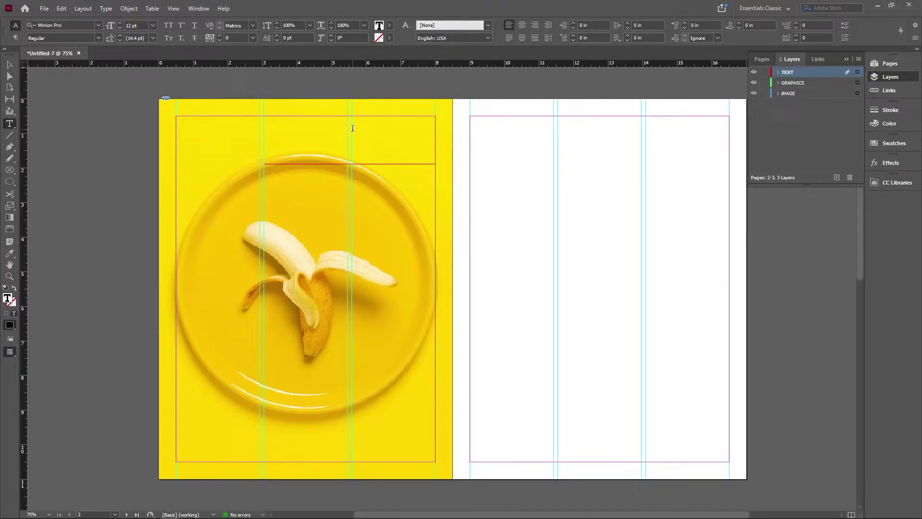
pyautogui.press('capslock')
pyautogui.write('i')
pyautogui.press('BackSpace')
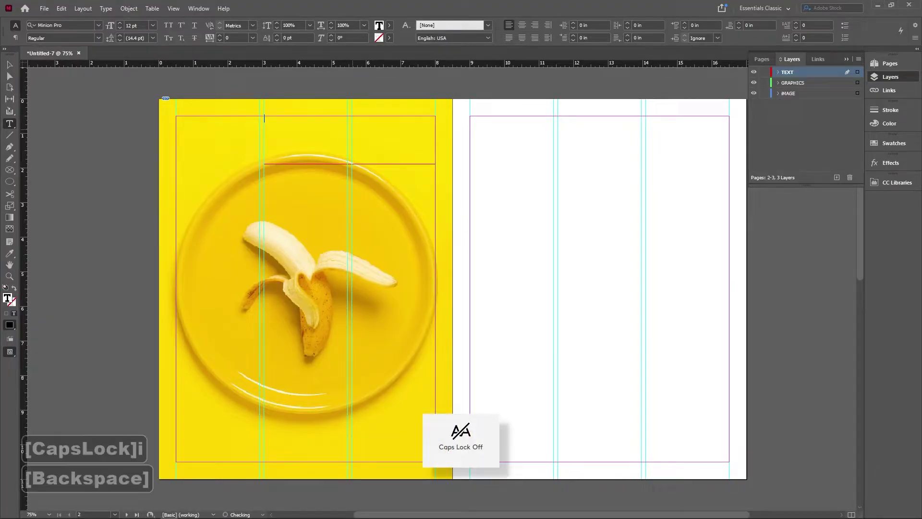
pyautogui.press('capslock')
pyautogui.write('I REALLY L')
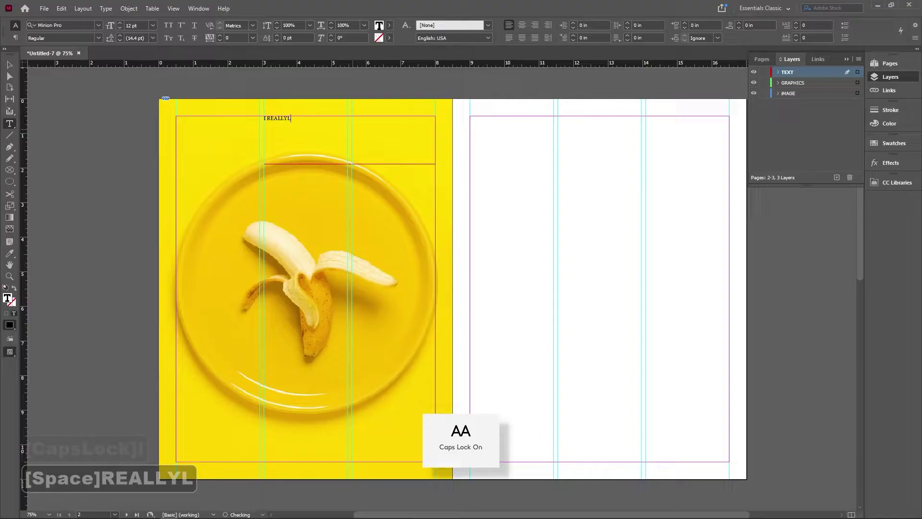
pyautogui.press('BackSpace')
pyautogui.write('LIKE FOOD')
# Step: Set the heading to 48 pt and right-align it
pyautogui.hotkey('ctrl', 'a')
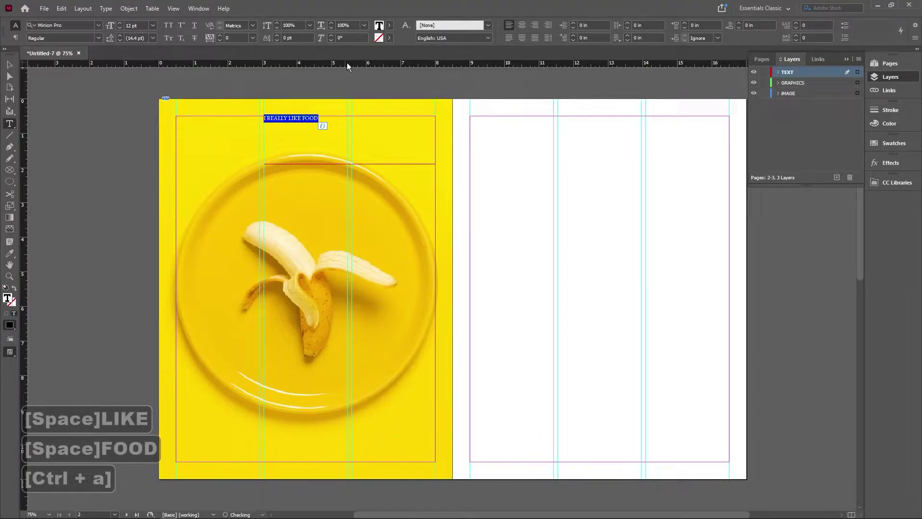
pyautogui.click(153, 25)
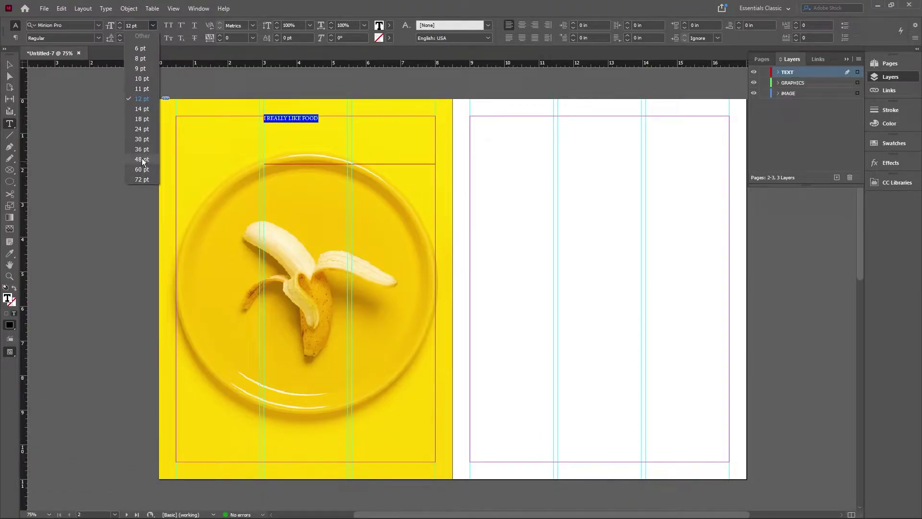
pyautogui.click(141, 149)
pyautogui.click(153, 26)
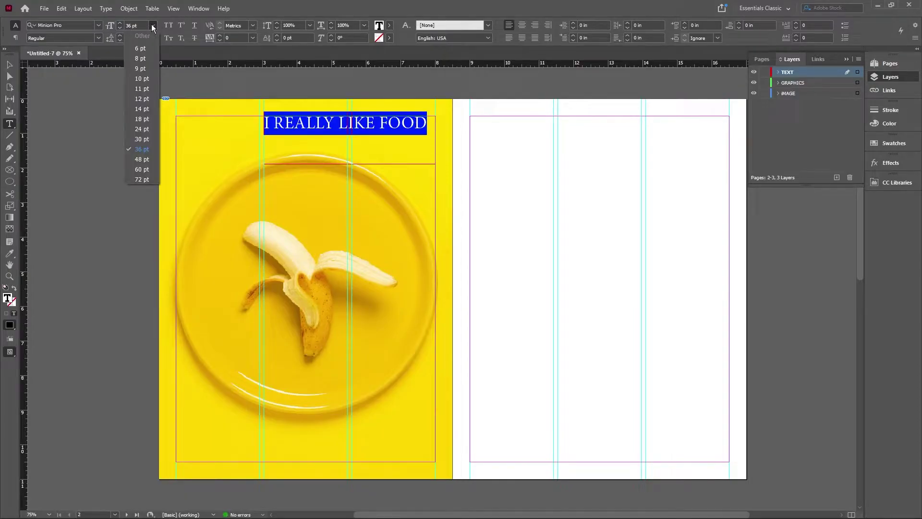
pyautogui.click(144, 169)
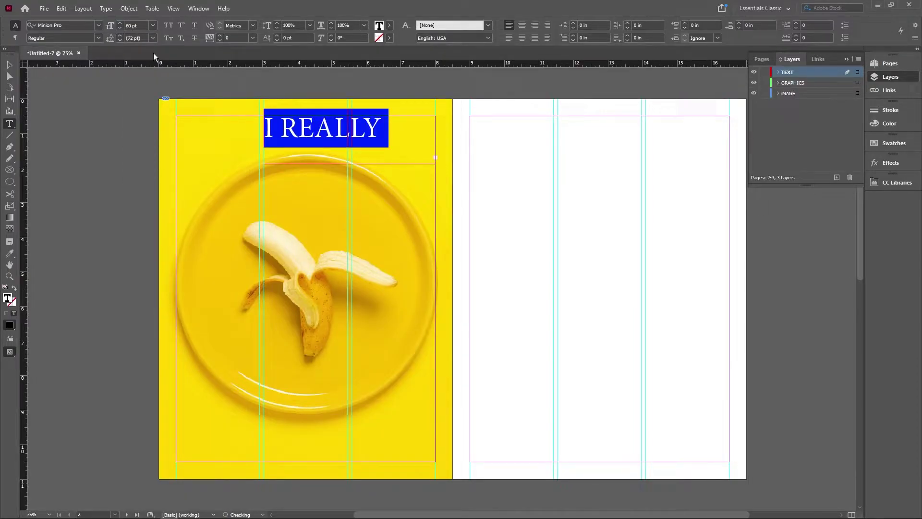
pyautogui.click(152, 25)
pyautogui.click(144, 159)
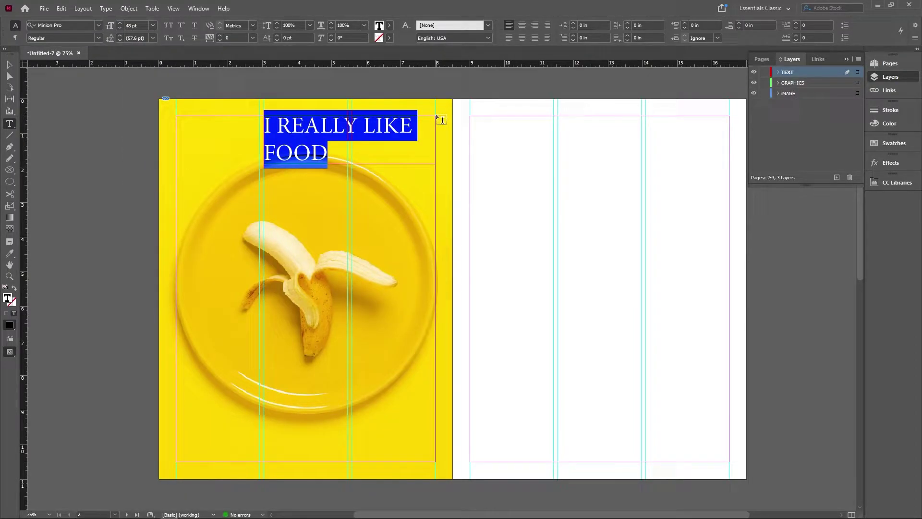
pyautogui.click(535, 25)
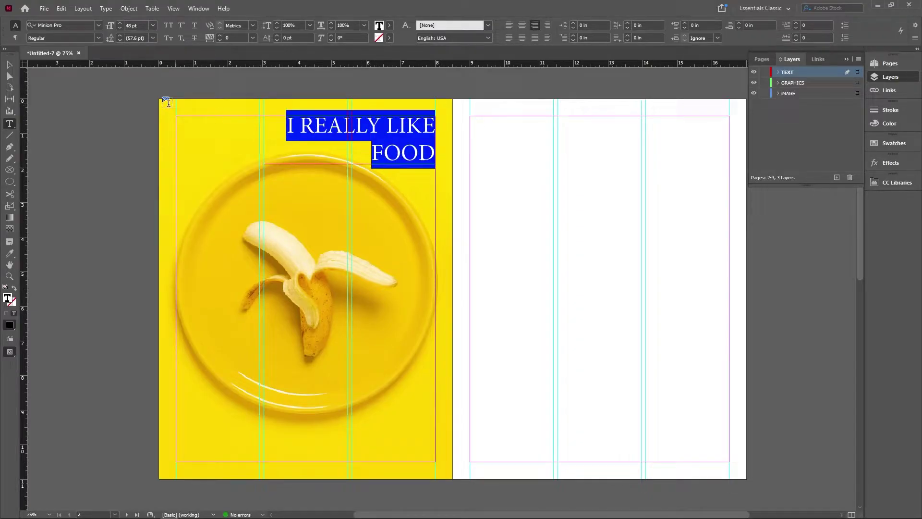
# Step: Apply Sofia Pro Bold to the heading and deselect it
pyautogui.click(98, 25)
pyautogui.write('SOFIA')
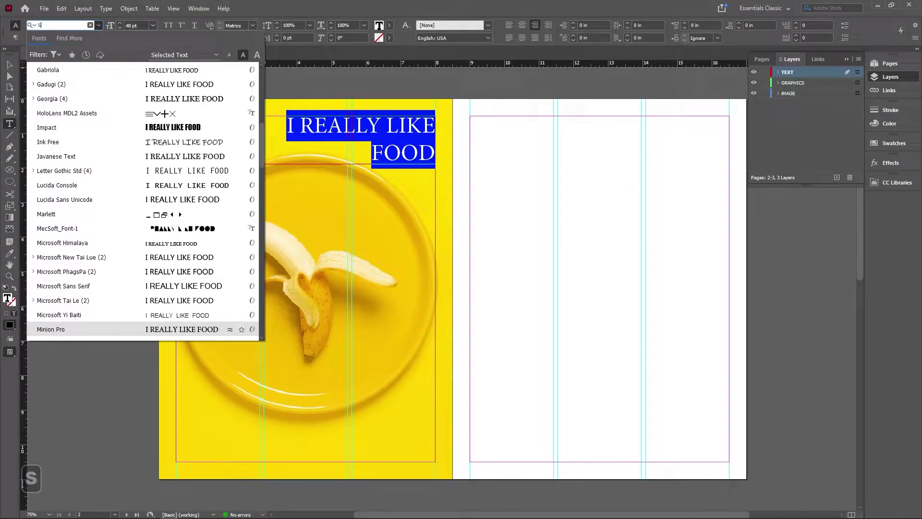
pyautogui.click(100, 71)
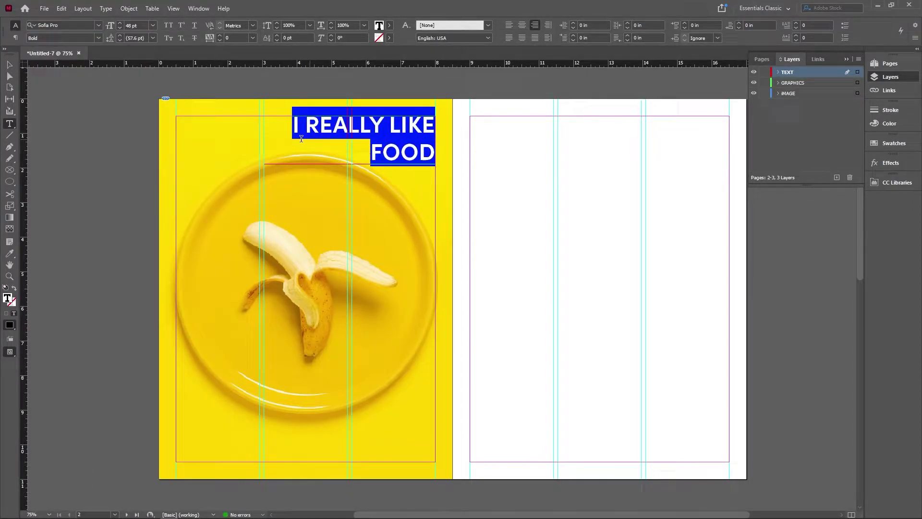
pyautogui.click(10, 65)
pyautogui.click(508, 179)
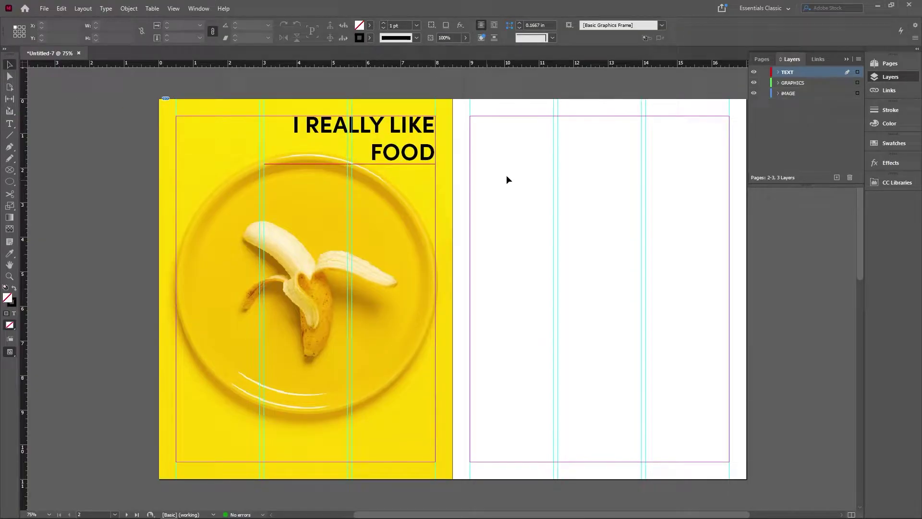
# Step: Draw a narrow text frame below the heading and fill it with placeholder text
pyautogui.press('w')
pyautogui.press('w')
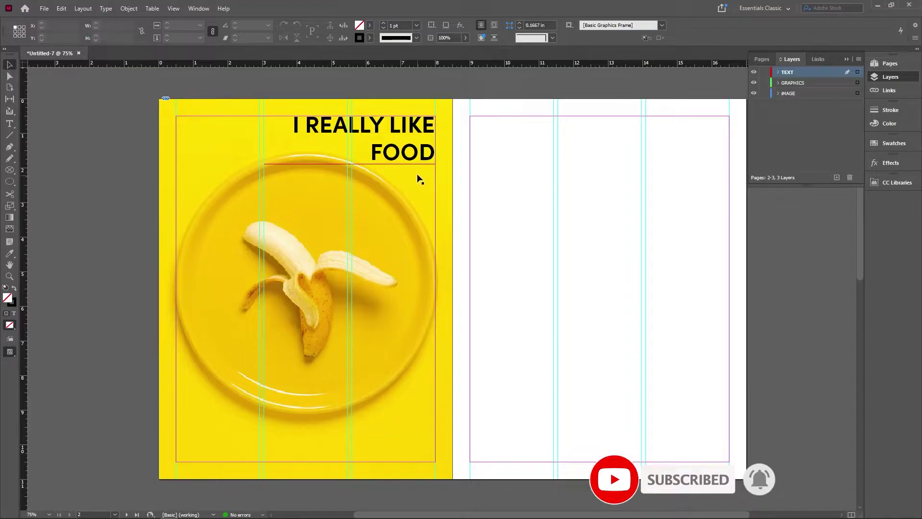
pyautogui.press('t')
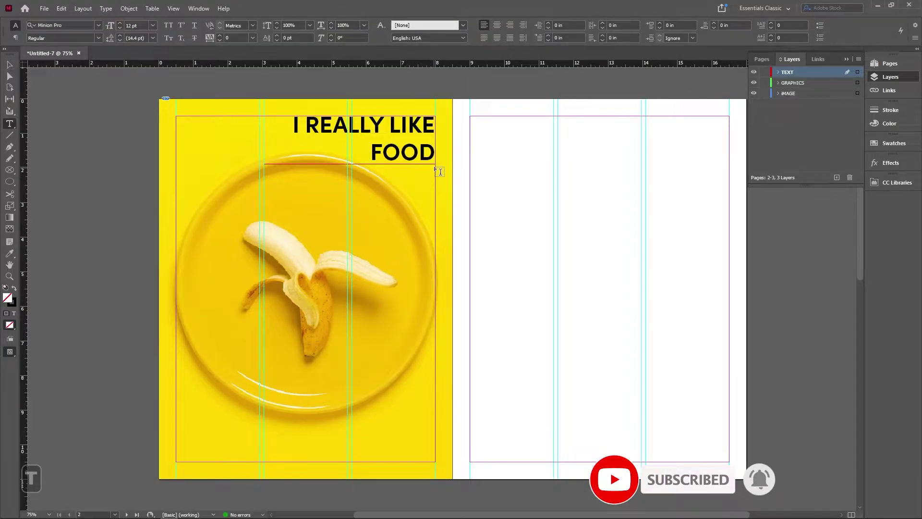
pyautogui.moveTo(435, 167); pyautogui.dragTo(352, 255)
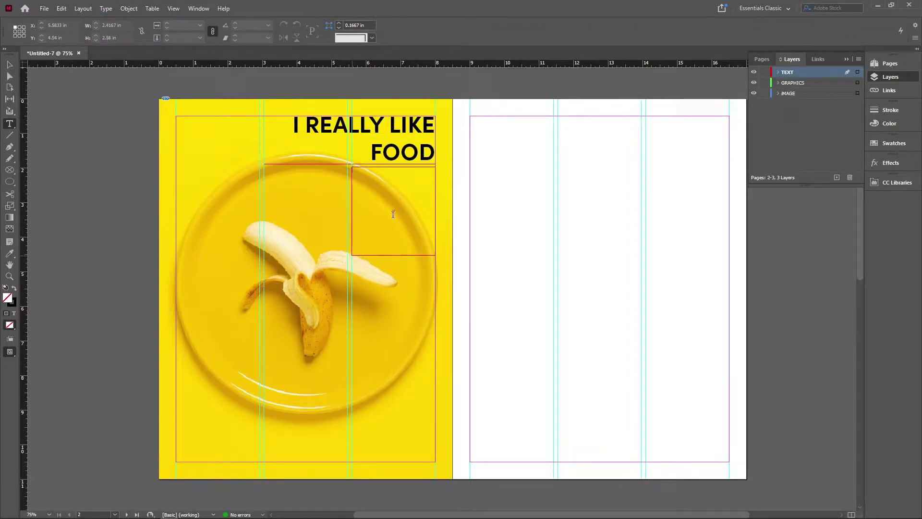
pyautogui.rightClick(370, 202)
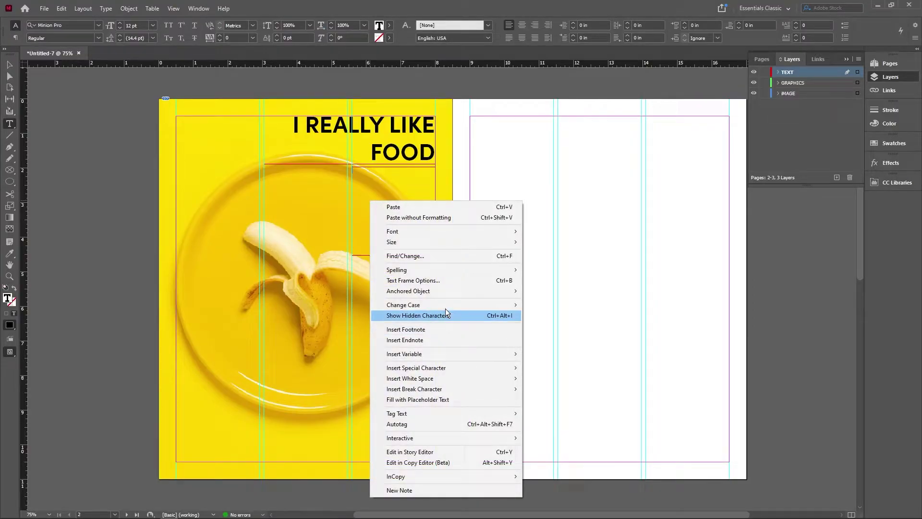
pyautogui.moveTo(440, 367)
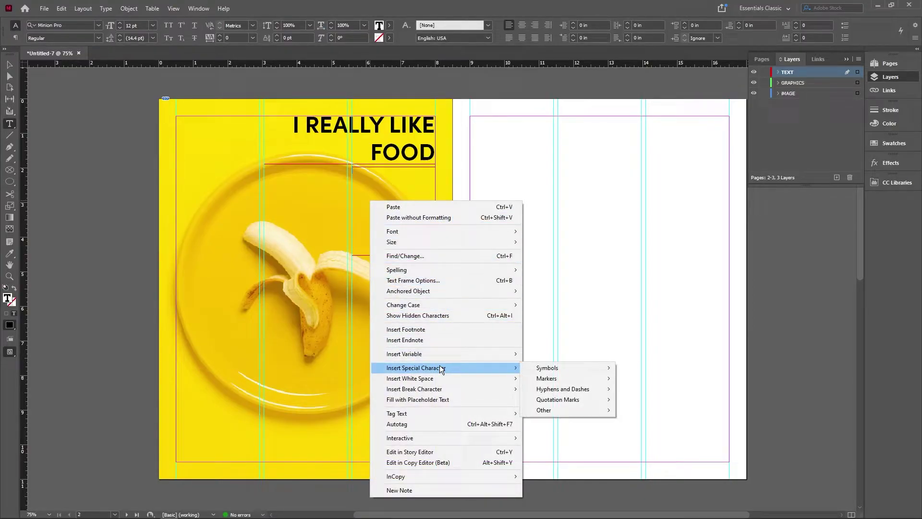
pyautogui.click(440, 399)
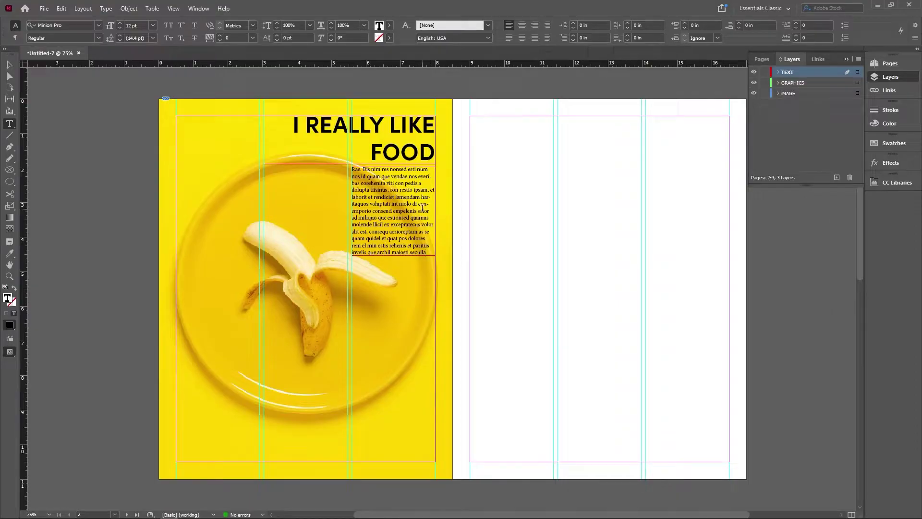
# Step: Set the placeholder body text in Sofia Pro Light
pyautogui.hotkey('ctrl', 'a')
pyautogui.click(98, 25)
pyautogui.write('s')
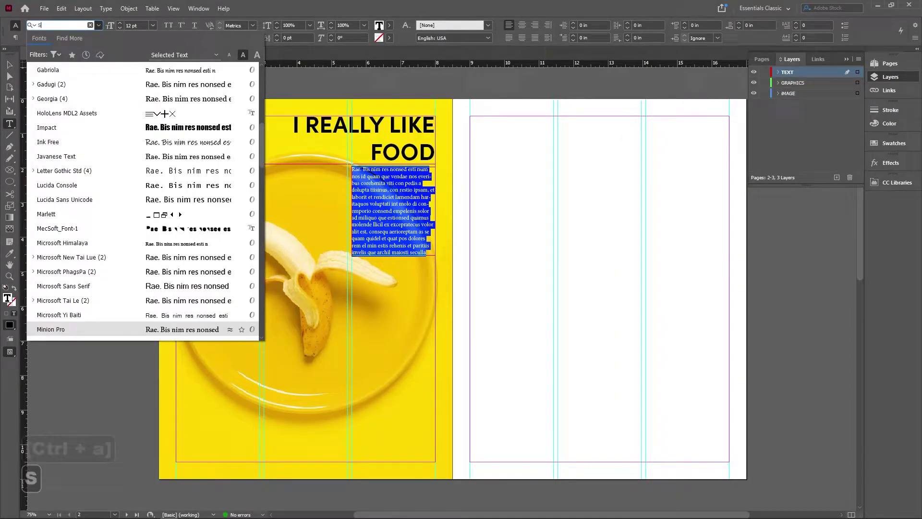
pyautogui.write('OFI')
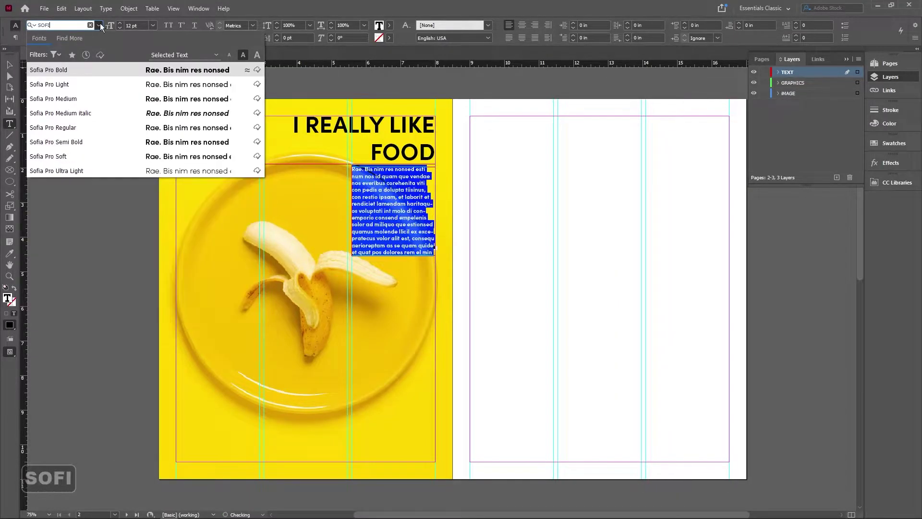
pyautogui.click(104, 84)
pyautogui.click(10, 64)
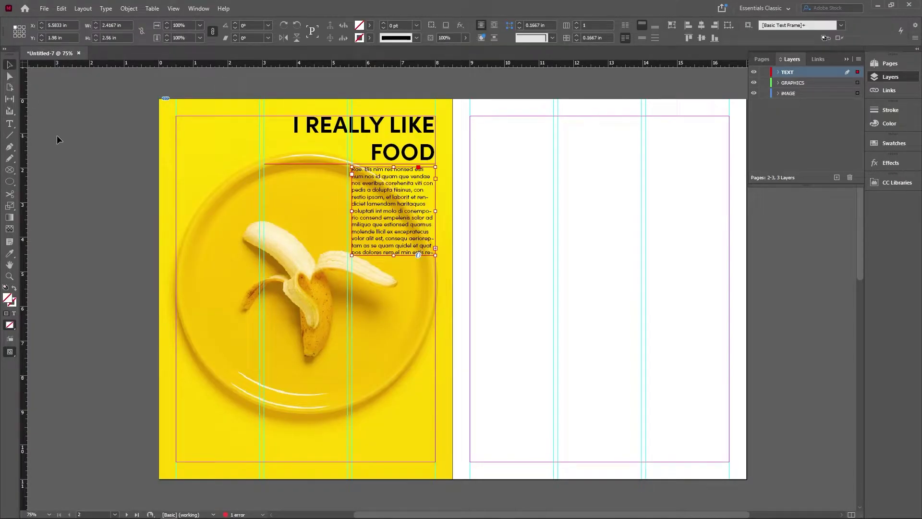
pyautogui.click(56, 139)
# Step: Nudge the body text frame slightly down and check it in Preview mode
pyautogui.press('w')
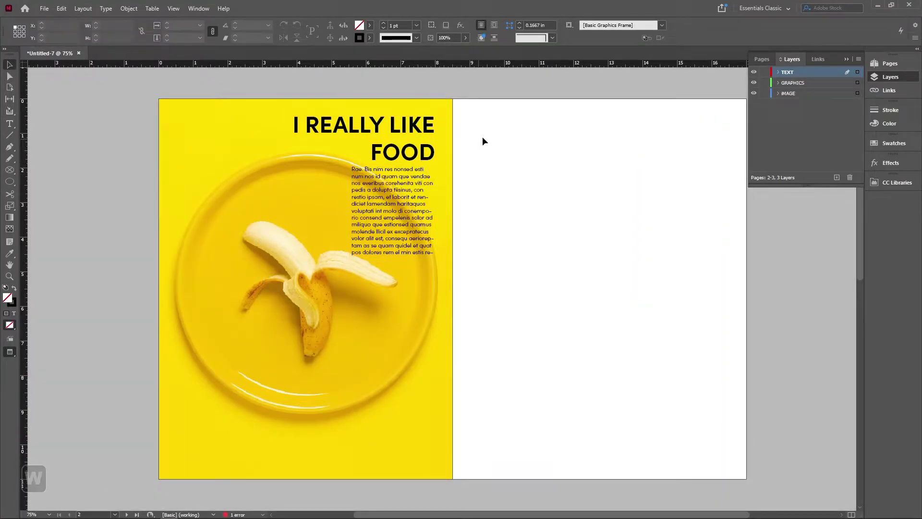
pyautogui.press('w')
pyautogui.click(396, 196)
pyautogui.hotkey('shift', 'Down')
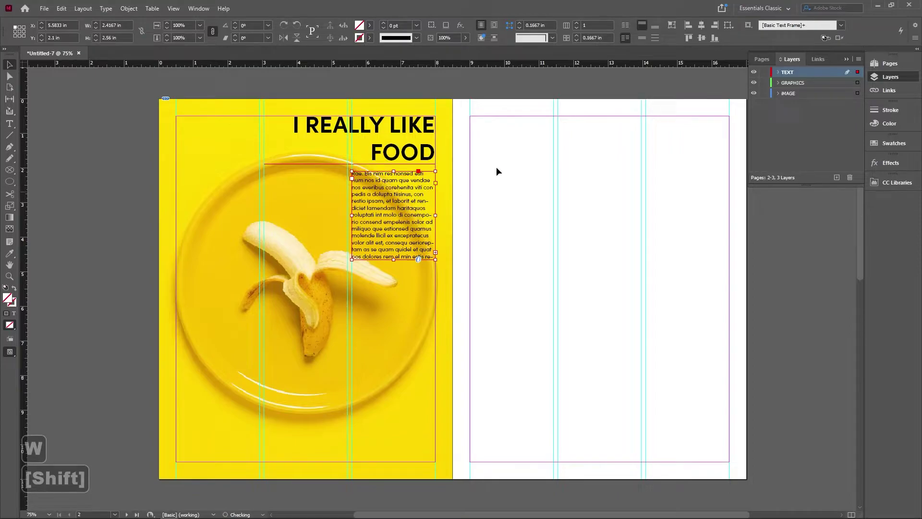
pyautogui.press('w')
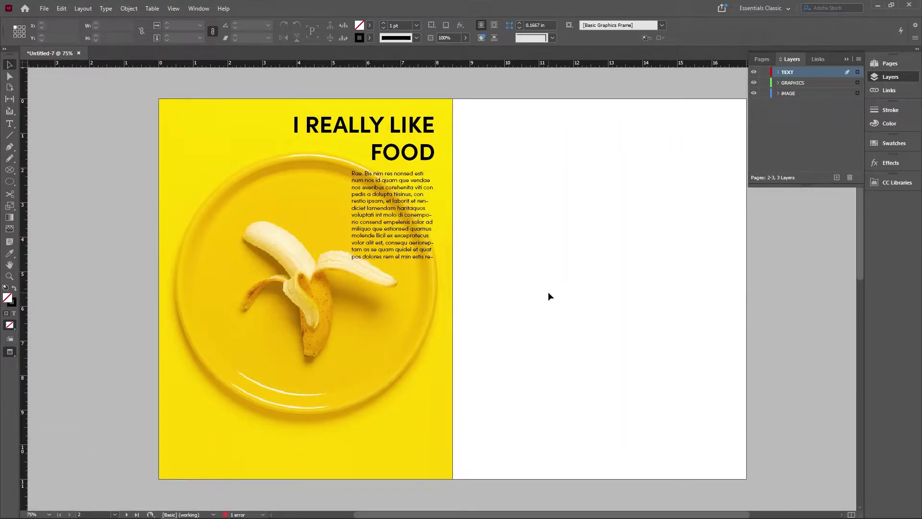
pyautogui.press('w')
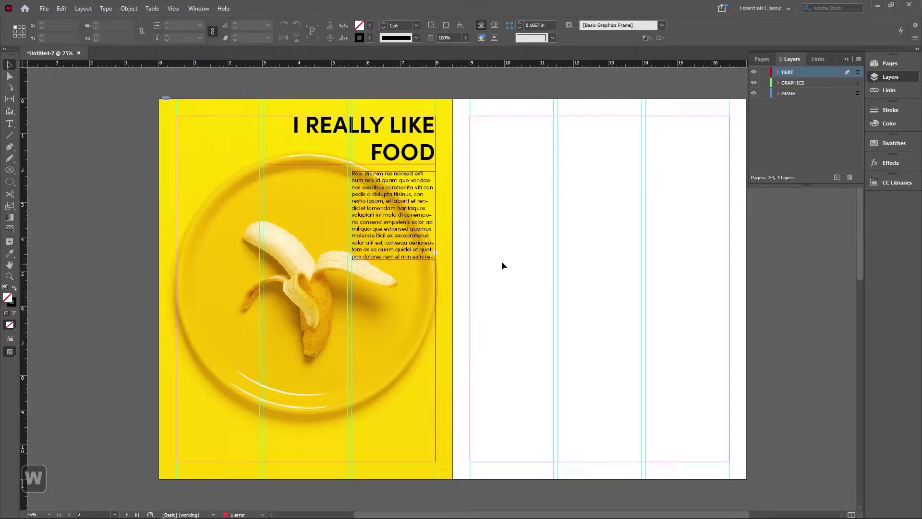
pyautogui.press('w')
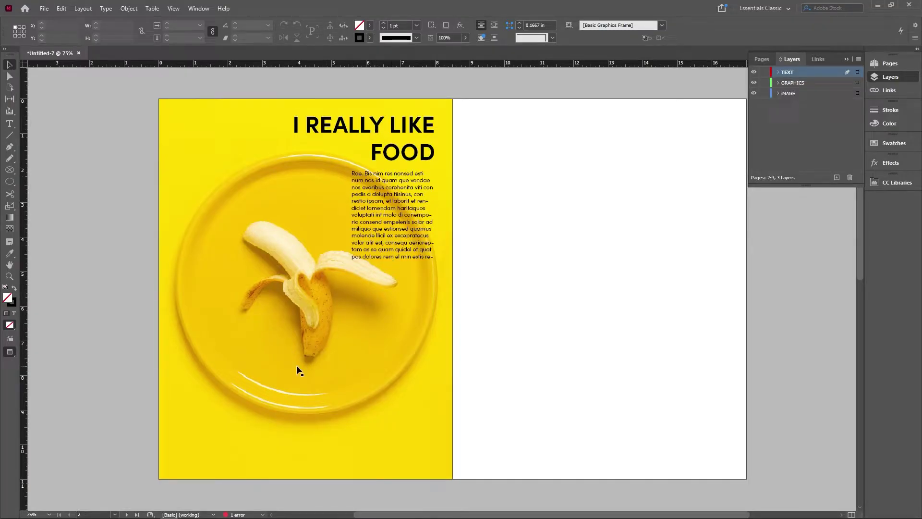
# Step: Add a text frame near the page bottom reading 'I REALLY LIKE BANANS"'
pyautogui.press('w')
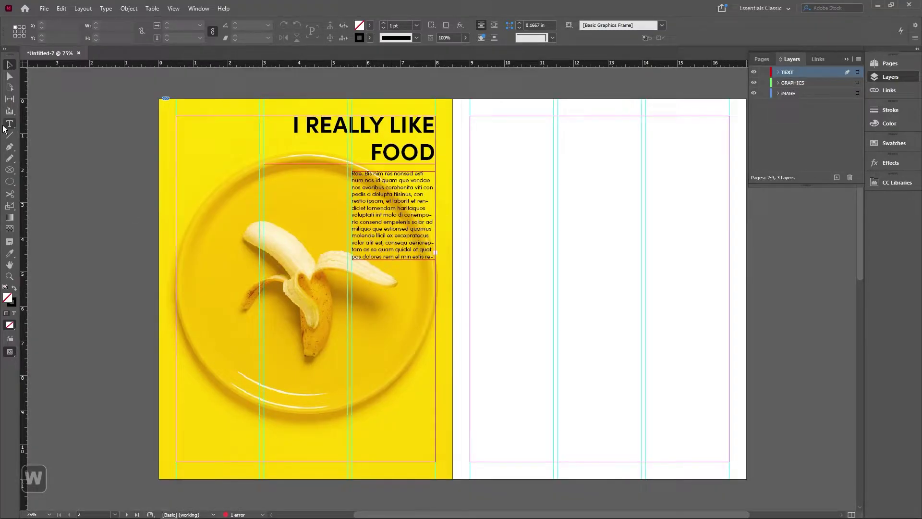
pyautogui.press('t')
pyautogui.moveTo(193, 410); pyautogui.dragTo(287, 442)
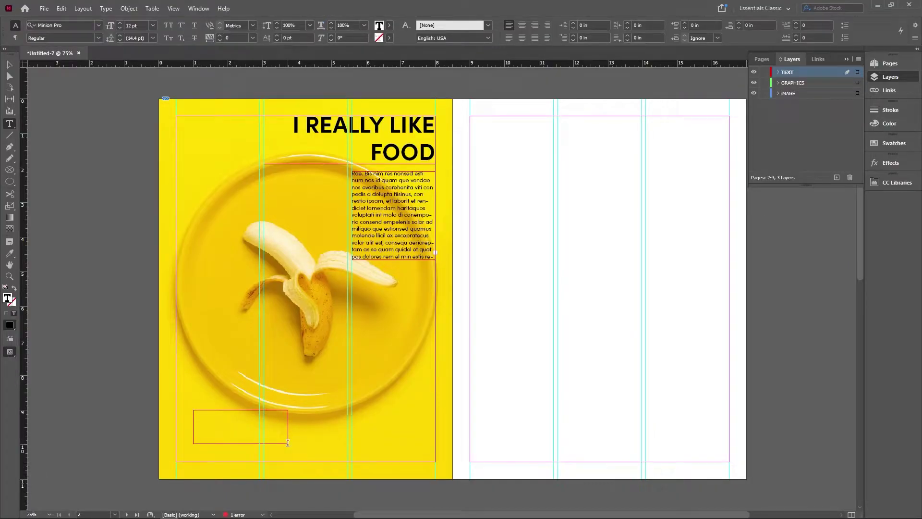
pyautogui.write('I REALL')
pyautogui.press('BackSpace')
pyautogui.write('Y')
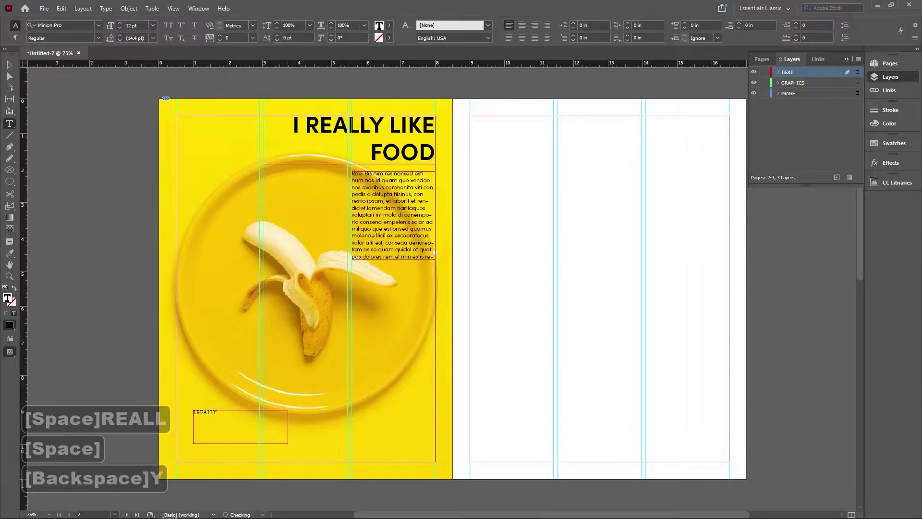
pyautogui.write(' LIKE BANANS')
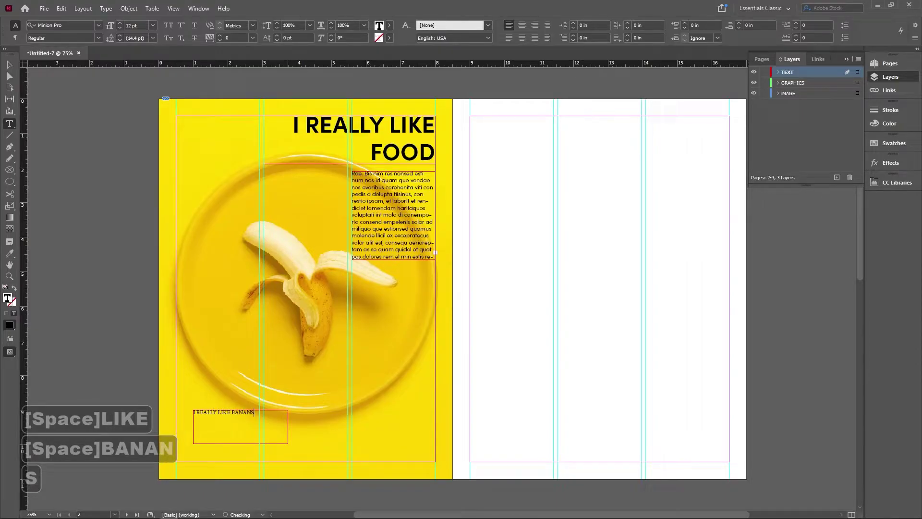
pyautogui.write('"')
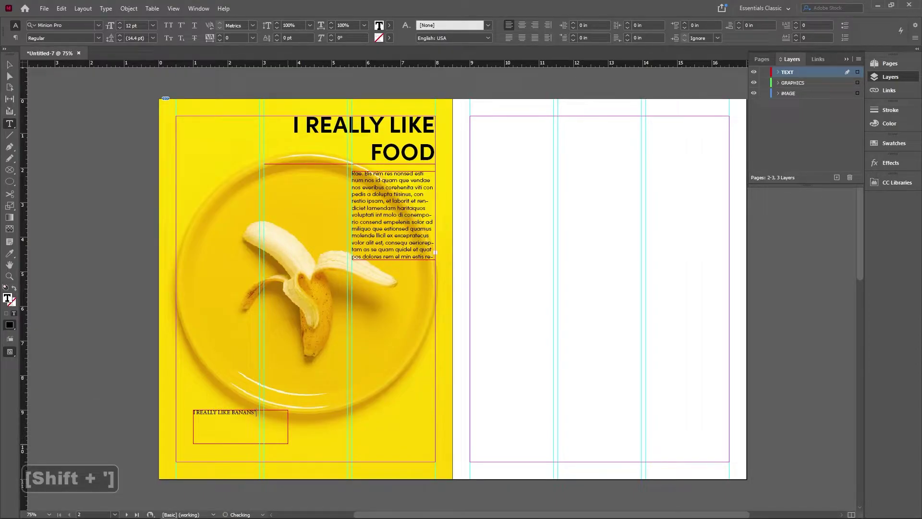
# Step: Set the quote text size to 24 pt
pyautogui.click(196, 412)
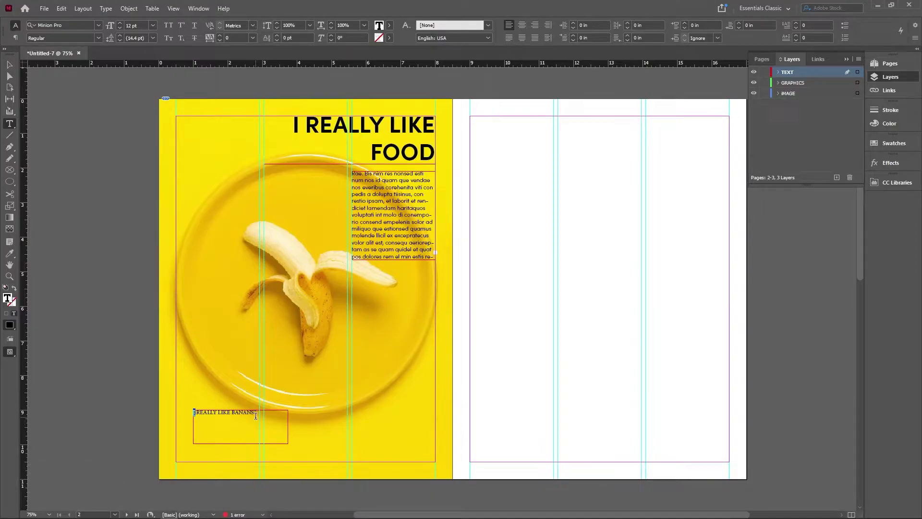
pyautogui.write('I')
pyautogui.write('"')
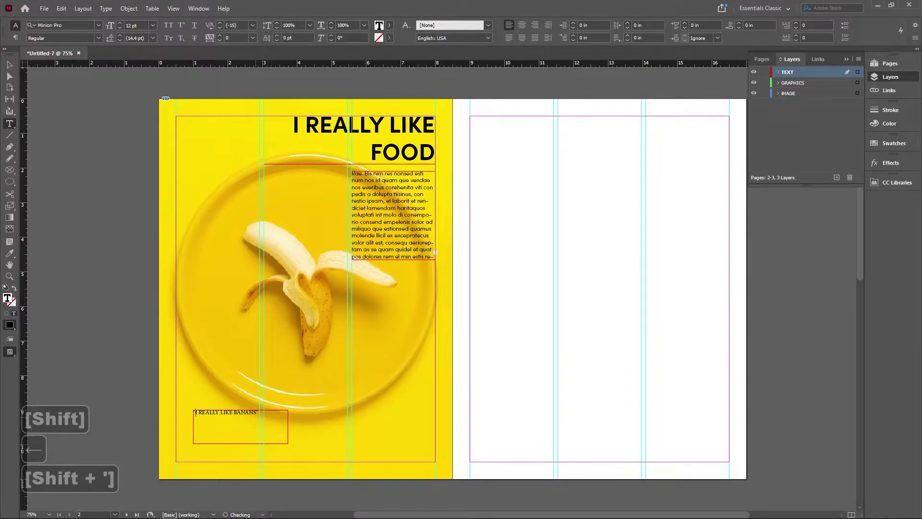
pyautogui.hotkey('ctrl', 'a')
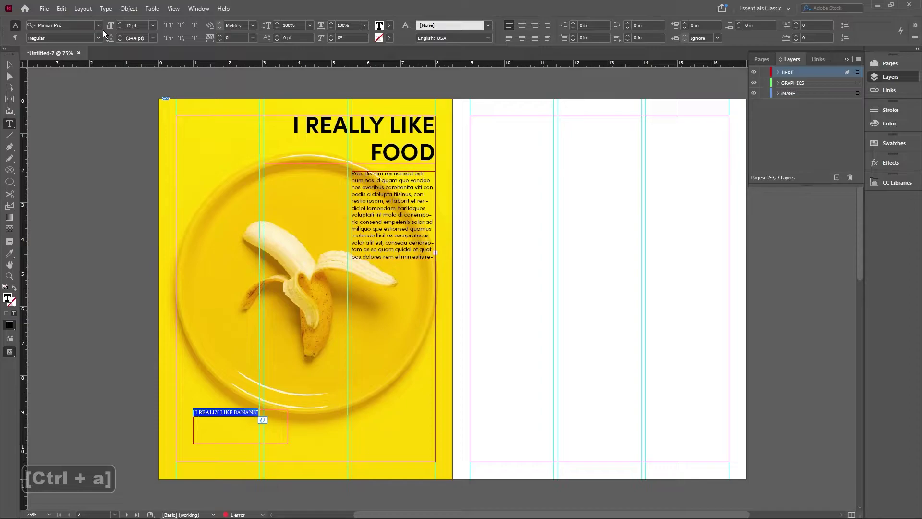
pyautogui.click(153, 25)
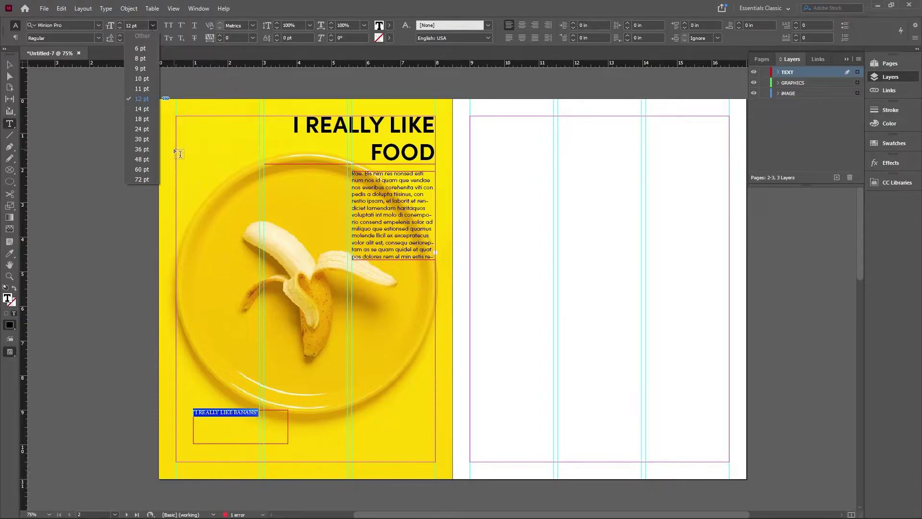
pyautogui.click(142, 109)
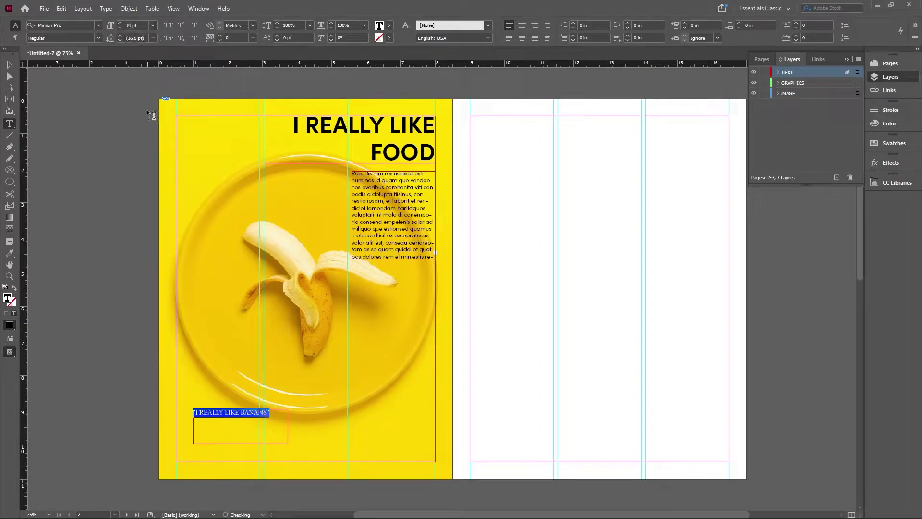
pyautogui.click(153, 24)
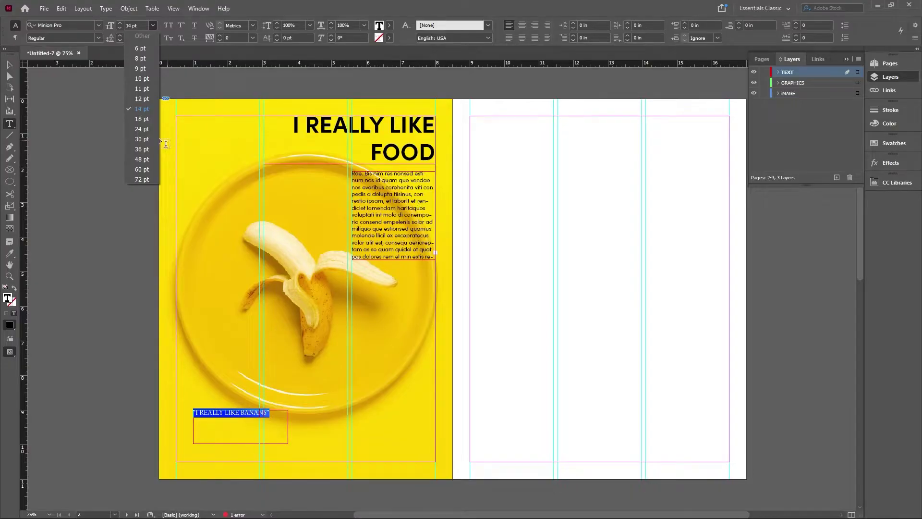
pyautogui.click(142, 128)
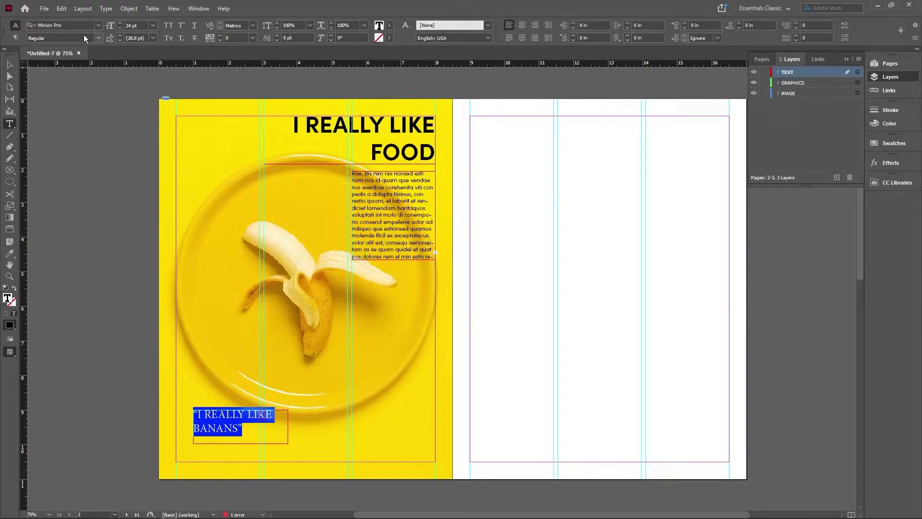
# Step: Set the quote in Sofia Pro Medium and deselect it
pyautogui.click(99, 25)
pyautogui.write('SOFI')
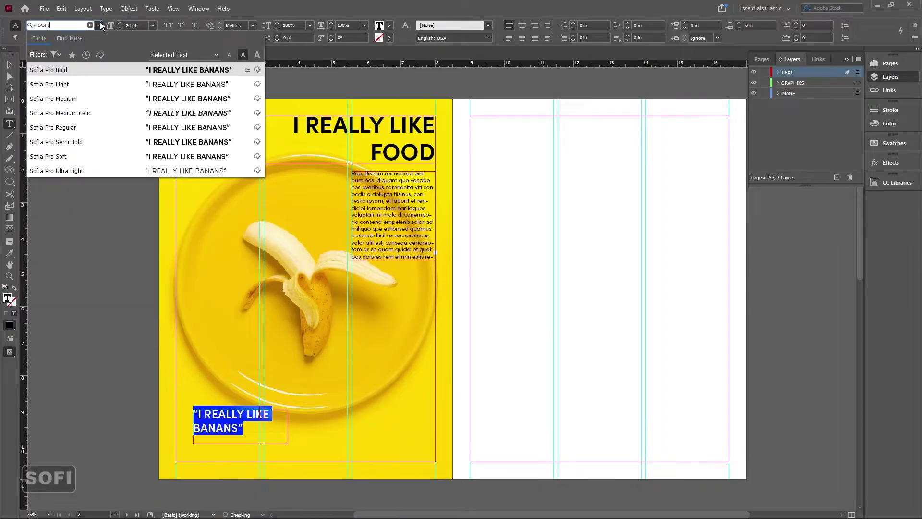
pyautogui.click(103, 98)
pyautogui.press('Escape')
pyautogui.click(149, 297)
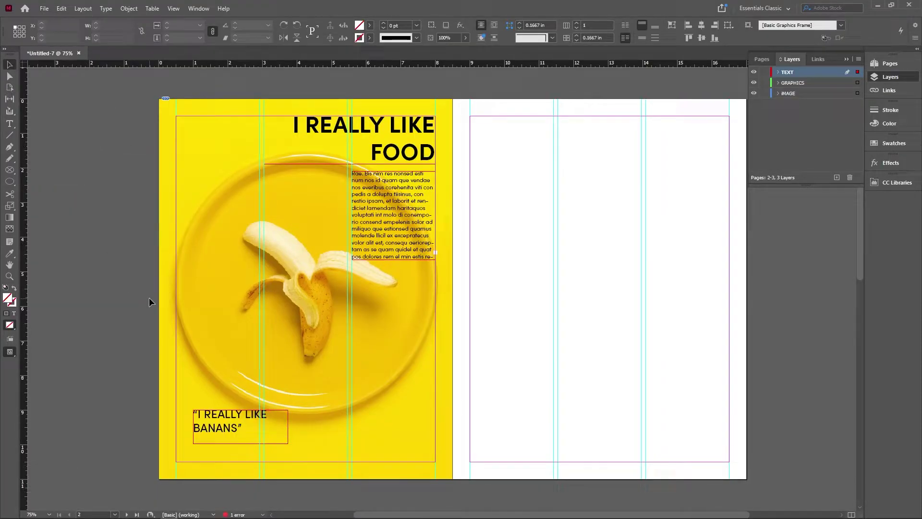
# Step: Move the quote frame slightly down and left
pyautogui.press('w')
pyautogui.press('w')
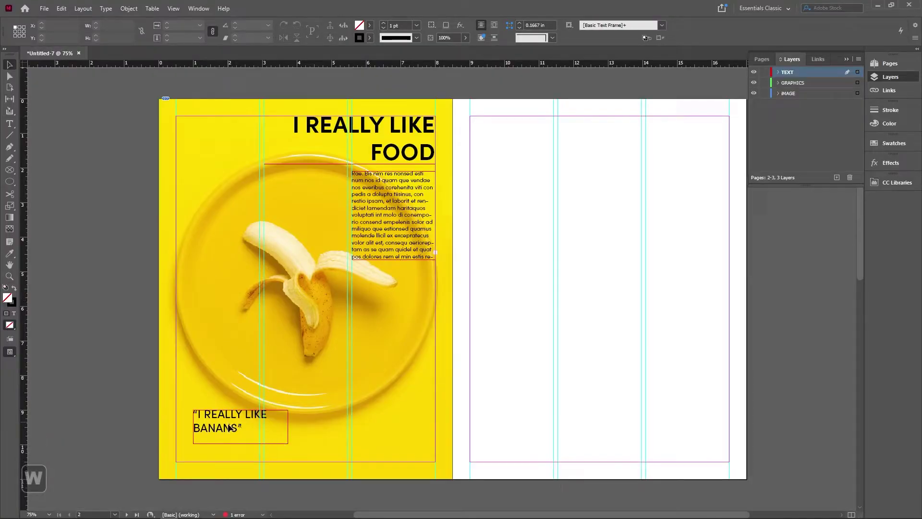
pyautogui.moveTo(228, 420); pyautogui.dragTo(203, 440)
pyautogui.click(154, 387)
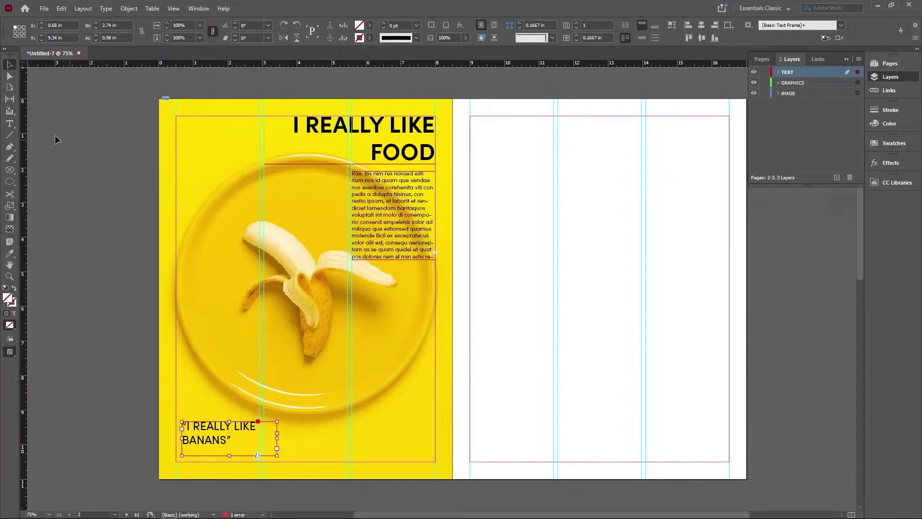
pyautogui.click(78, 152)
# Step: Draw a thin bracket line with the Pen down the quote's left side
pyautogui.press('p')
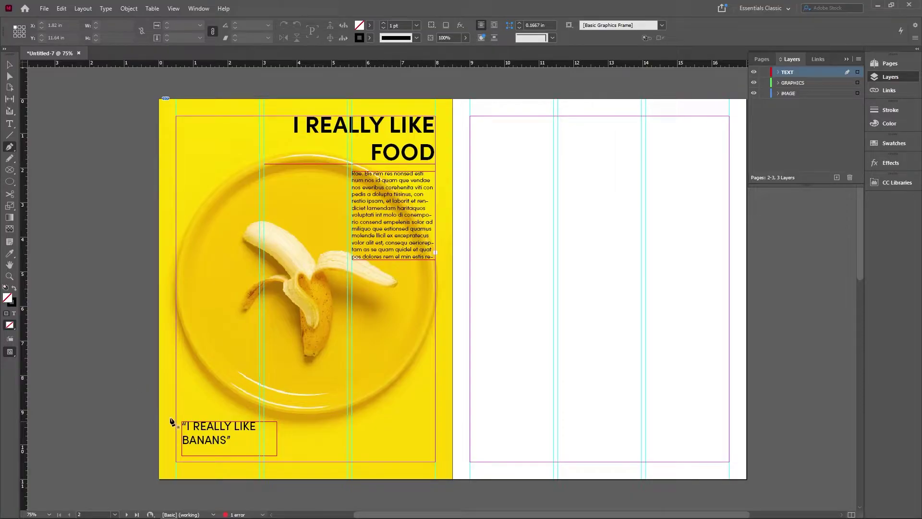
pyautogui.click(178, 411)
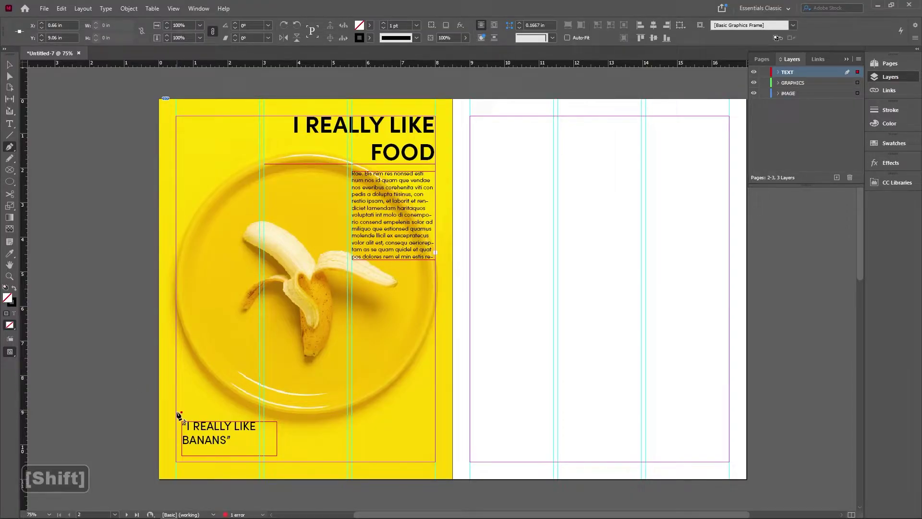
pyautogui.keyDown('shift'); pyautogui.click(177, 462); pyautogui.keyUp('shift')
pyautogui.keyDown('shift'); pyautogui.click(181, 462); pyautogui.keyUp('shift')
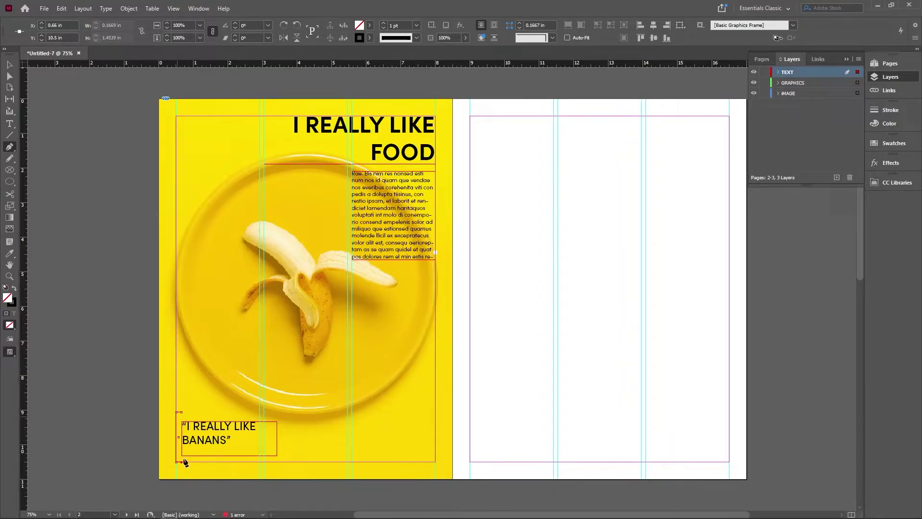
pyautogui.press('v')
pyautogui.click(139, 241)
pyautogui.press('w')
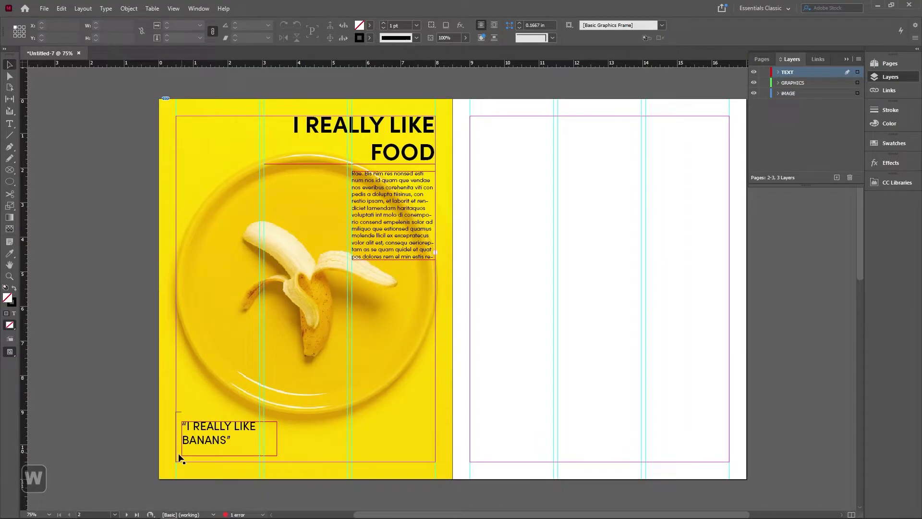
pyautogui.click(177, 462)
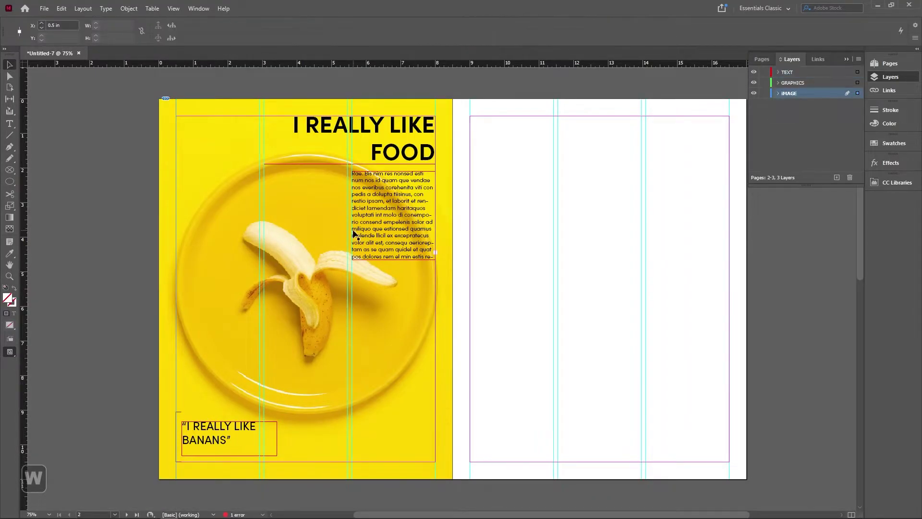
pyautogui.press('w')
pyautogui.click(181, 413)
# Step: Try a 3 pt stroke on the bracket, then set it back to 1 pt
pyautogui.press('Escape')
pyautogui.press('Escape')
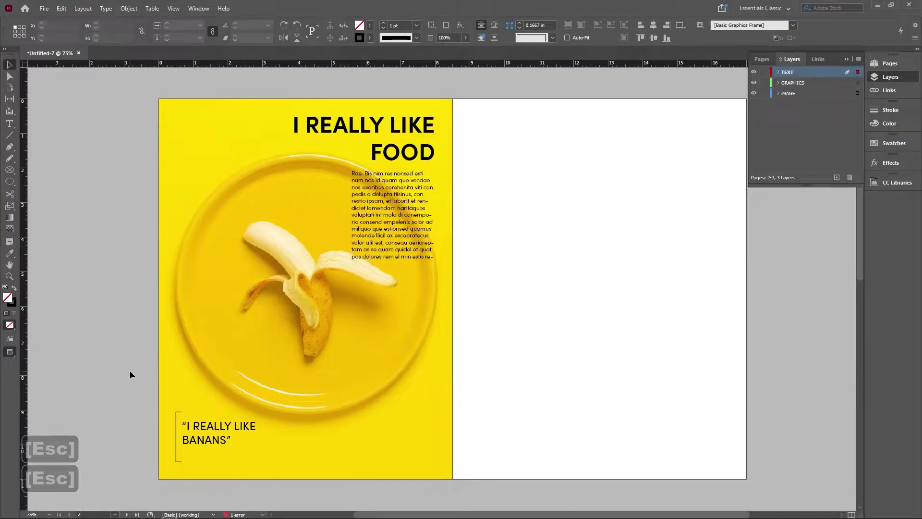
pyautogui.press('Escape')
pyautogui.click(178, 411)
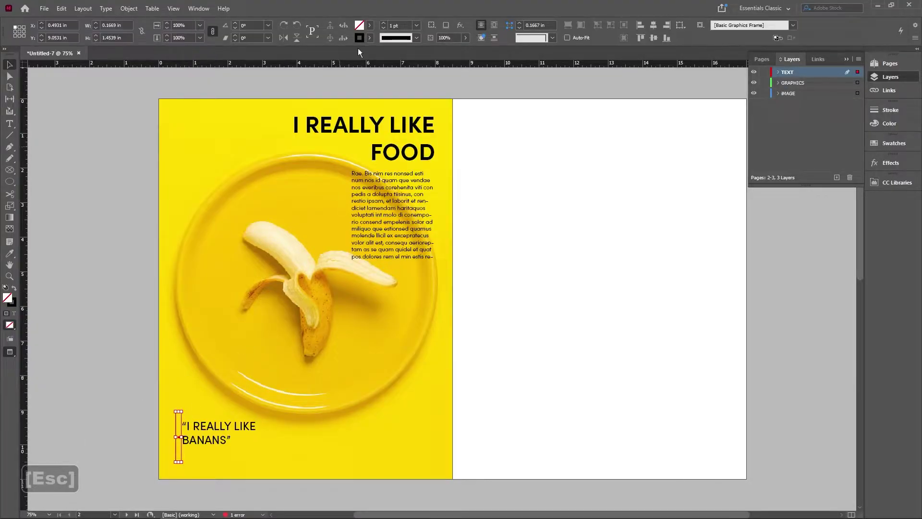
pyautogui.click(417, 25)
pyautogui.click(404, 96)
pyautogui.click(524, 235)
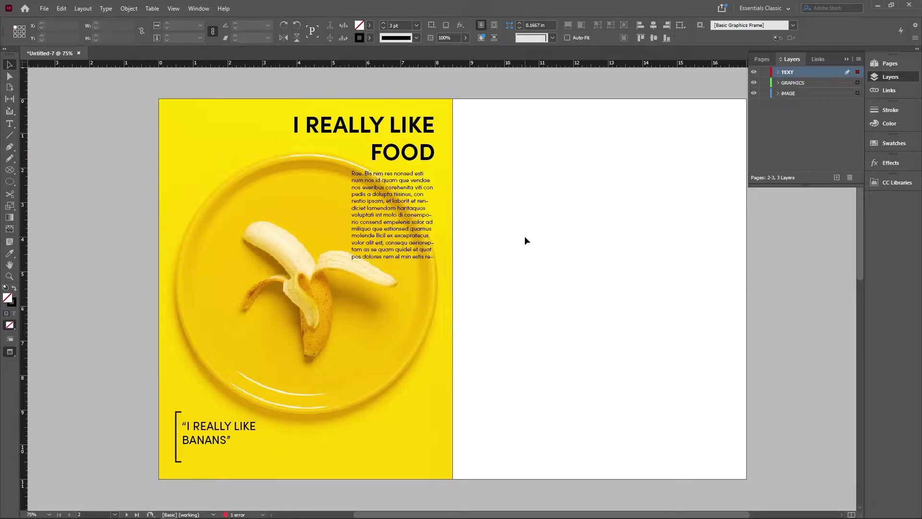
pyautogui.click(178, 423)
pyautogui.click(417, 25)
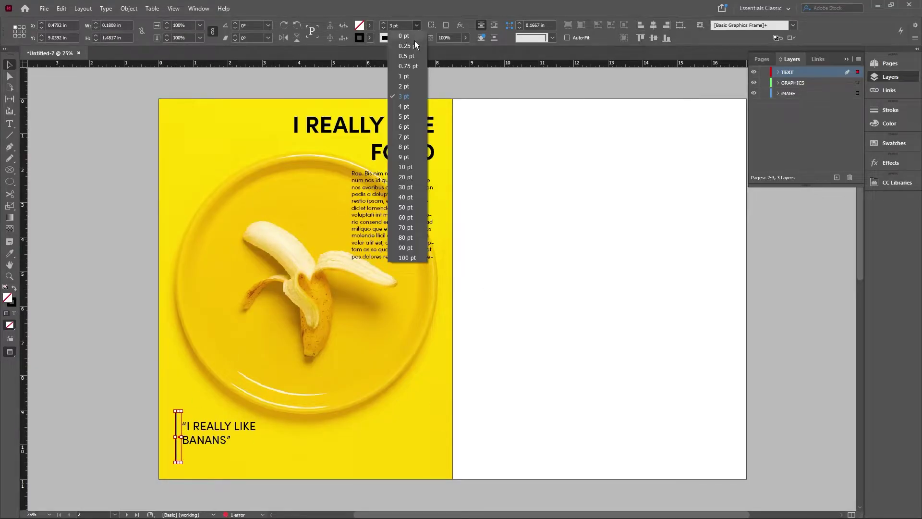
pyautogui.click(408, 77)
pyautogui.click(514, 206)
# Step: Shift the quote frame slightly down
pyautogui.press('w')
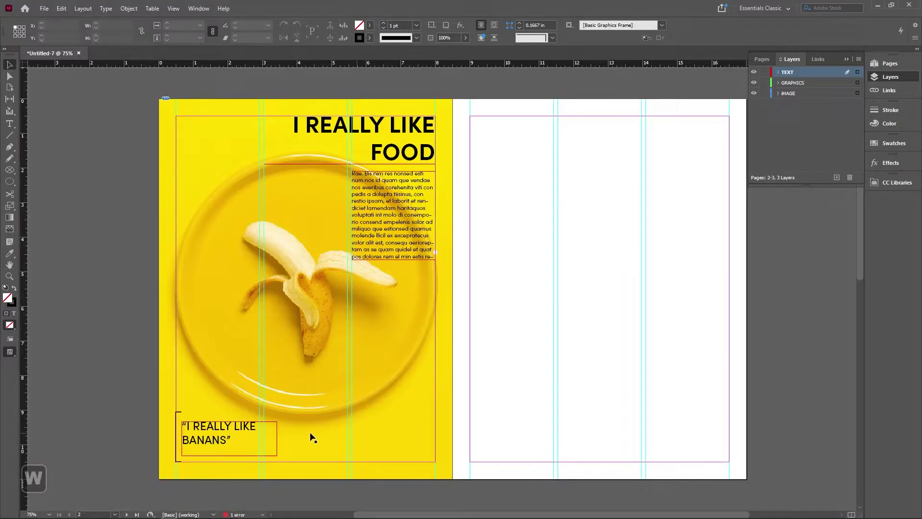
pyautogui.press('w')
pyautogui.moveTo(201, 438); pyautogui.dragTo(201, 438)
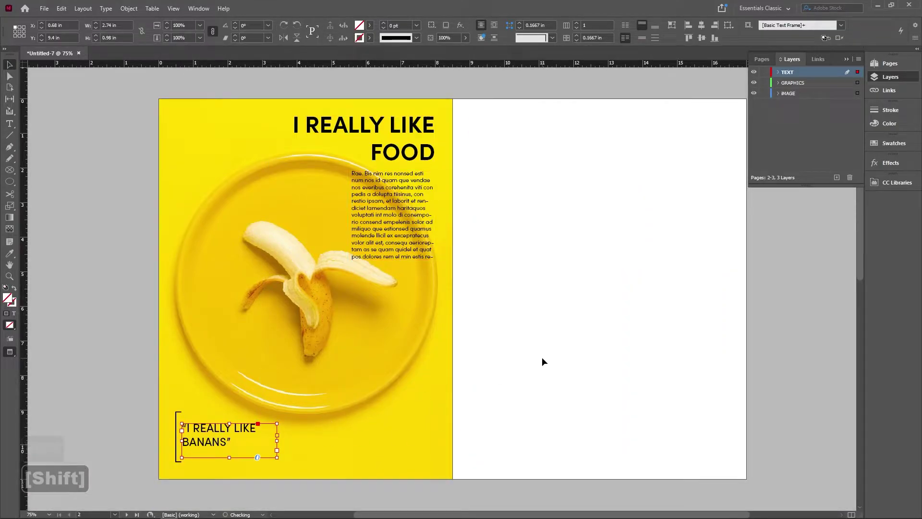
pyautogui.click(541, 356)
pyautogui.press('w')
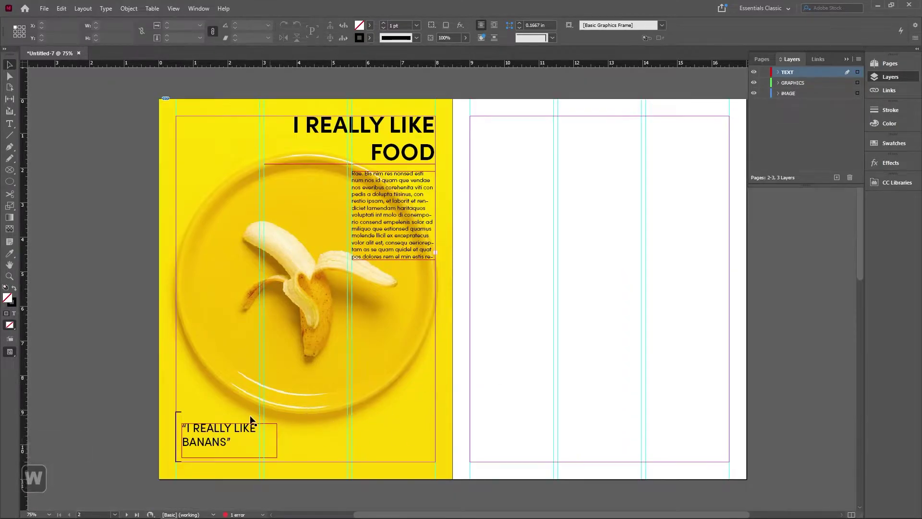
# Step: Duplicate the bracket, rotate the copy 180°, and place it right of the quote
pyautogui.click(177, 420)
pyautogui.moveTo(178, 423); pyautogui.dragTo(281, 434)
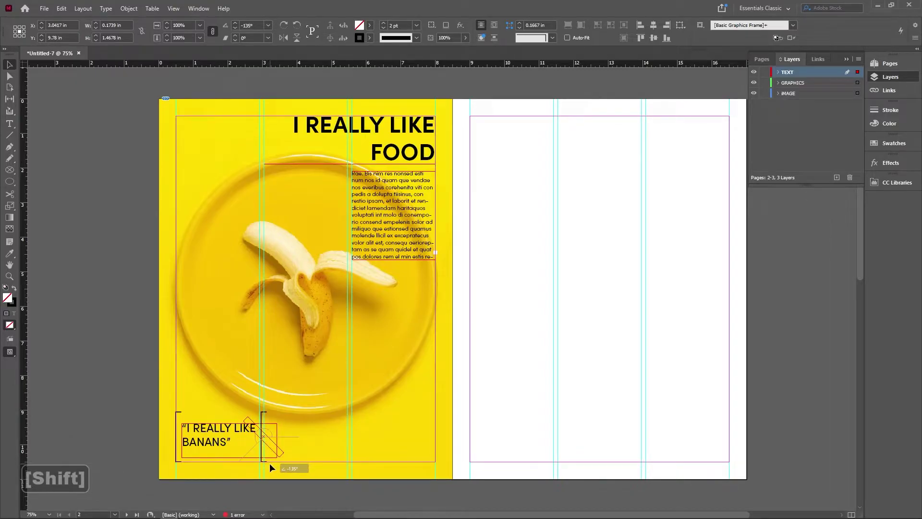
pyautogui.moveTo(255, 469); pyautogui.dragTo(256, 469)
pyautogui.click(506, 387)
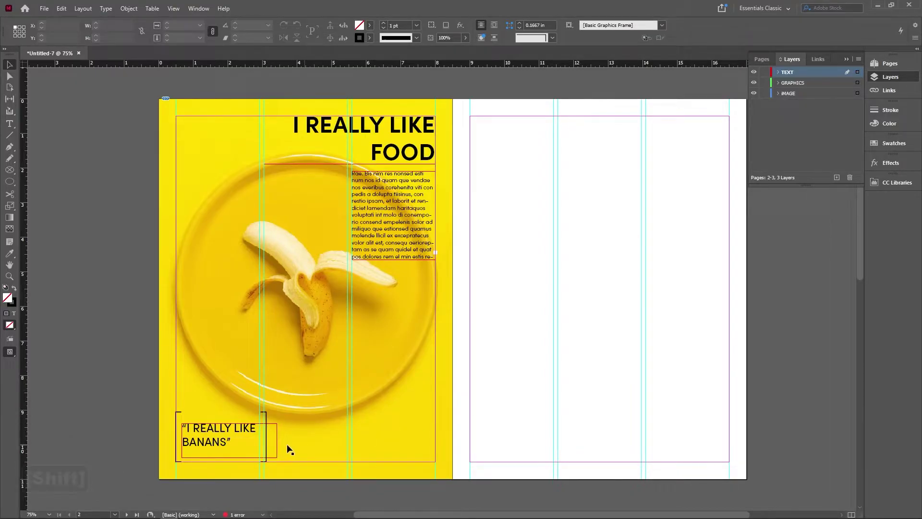
pyautogui.moveTo(268, 438); pyautogui.dragTo(260, 438)
# Step: Add a line break after 'I REALLY' so 'LIKE BANANS' moves to line two
pyautogui.click(484, 357)
pyautogui.press('w')
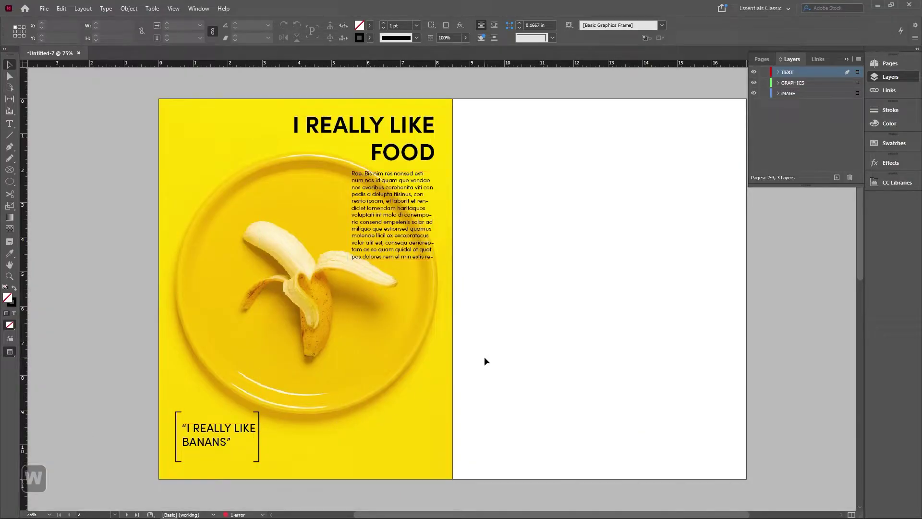
pyautogui.doubleClick(235, 428)
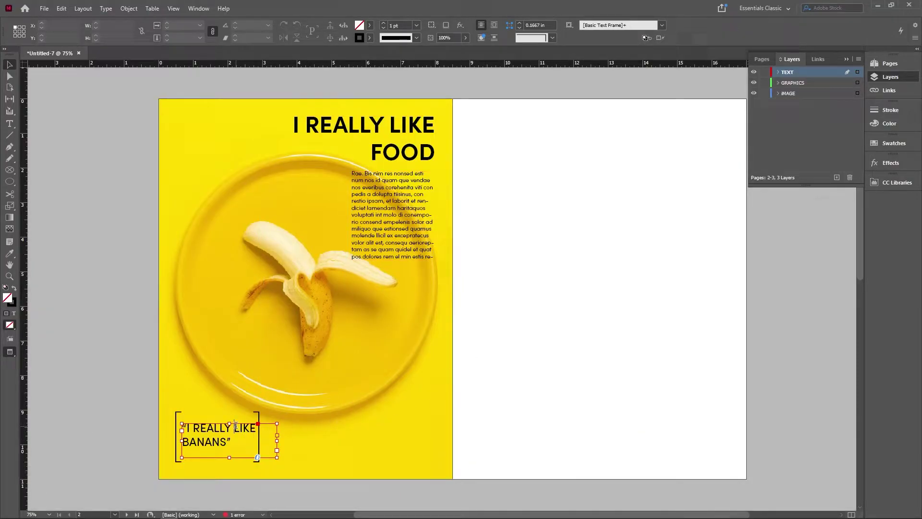
pyautogui.press('Return')
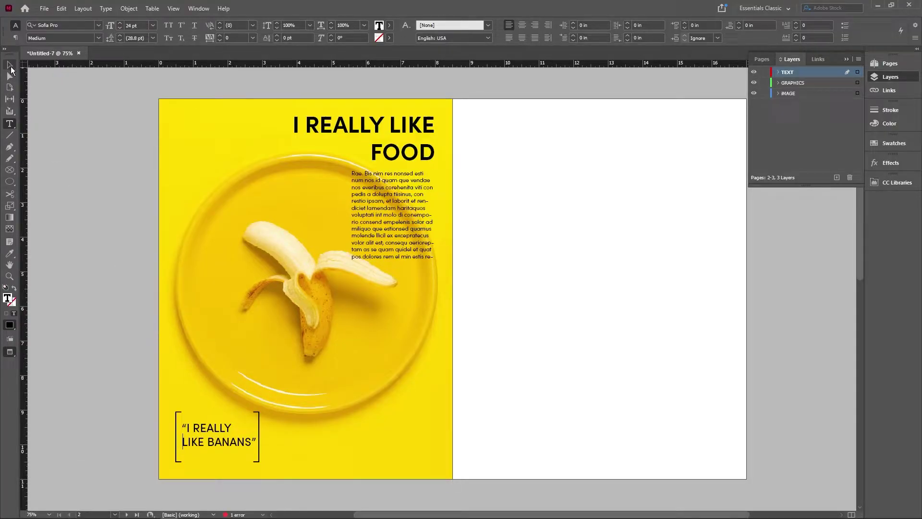
pyautogui.click(10, 65)
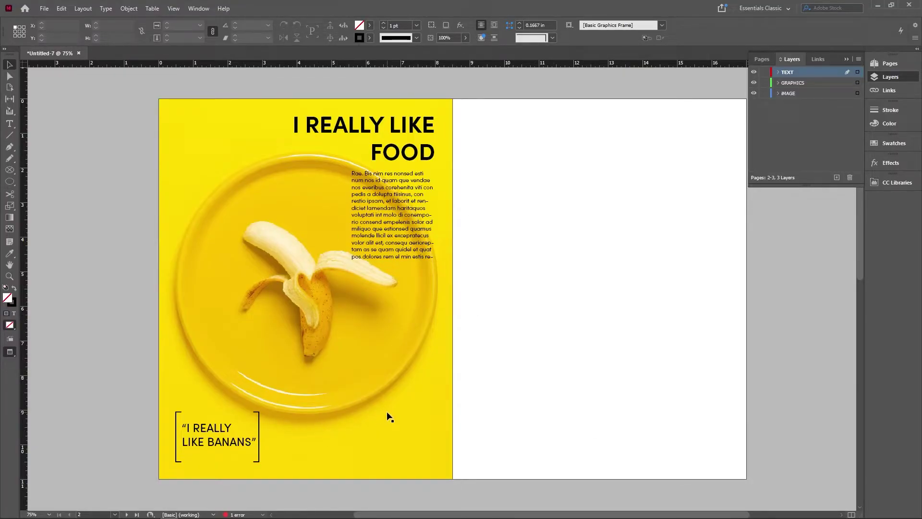
pyautogui.press('w')
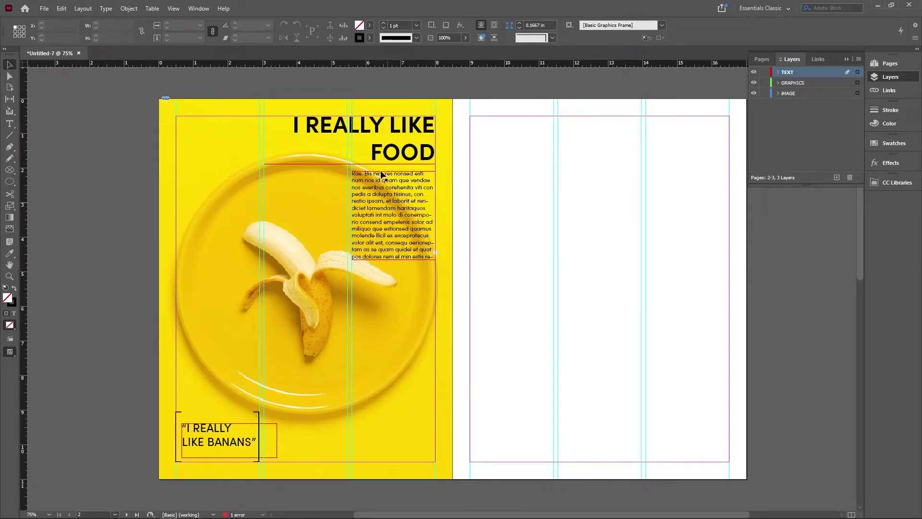
pyautogui.press('w')
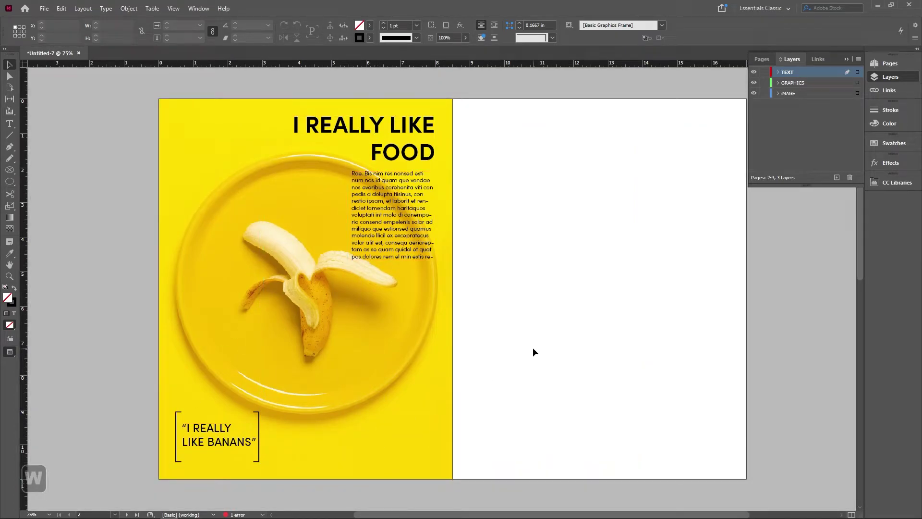
pyautogui.press('w')
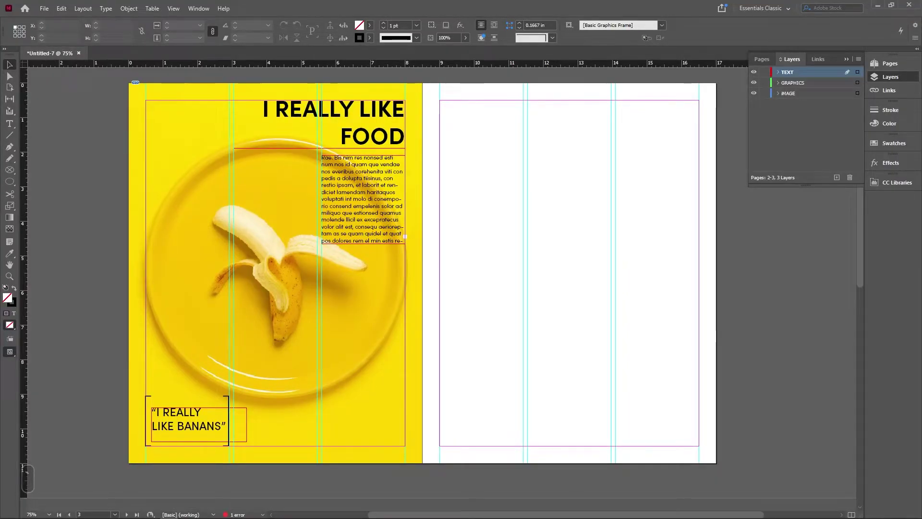
# Step: Draw a tall closed parallelogram with slanted ends at the right page's left margin
pyautogui.click(6, 150)
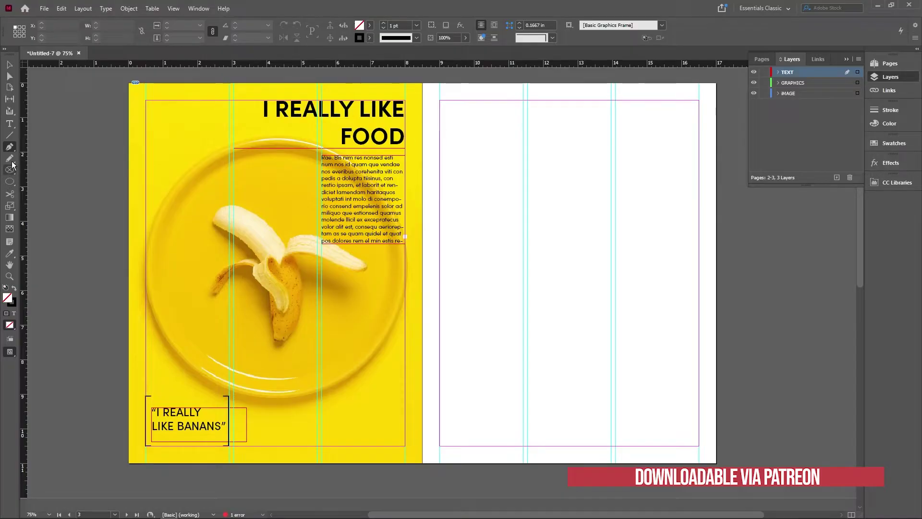
pyautogui.click(440, 138)
pyautogui.keyDown('shift'); pyautogui.click(439, 369); pyautogui.keyUp('shift')
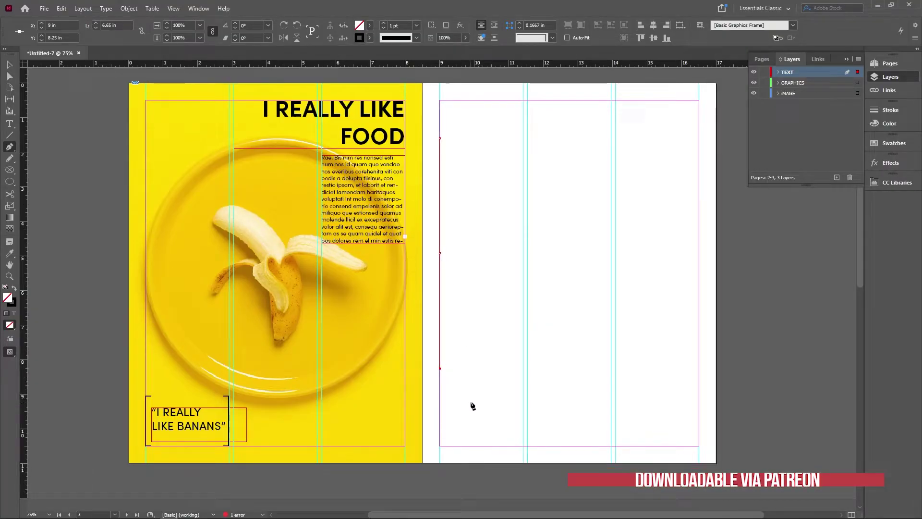
pyautogui.click(470, 403)
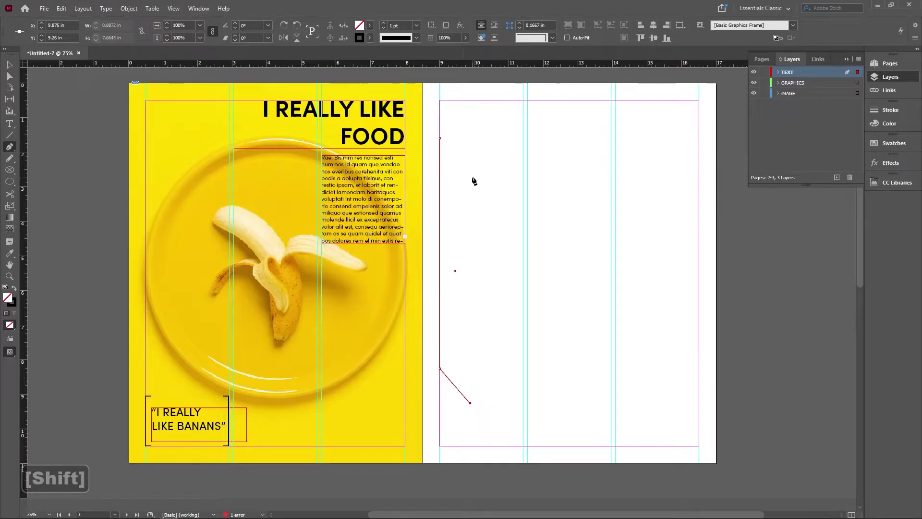
pyautogui.keyDown('shift'); pyautogui.click(477, 179); pyautogui.keyUp('shift')
pyautogui.click(440, 139)
pyautogui.press('v')
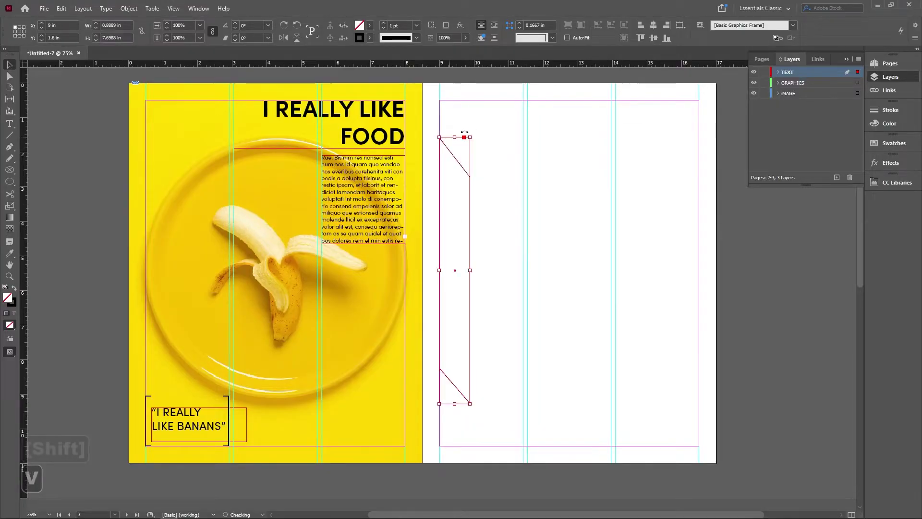
pyautogui.click(473, 114)
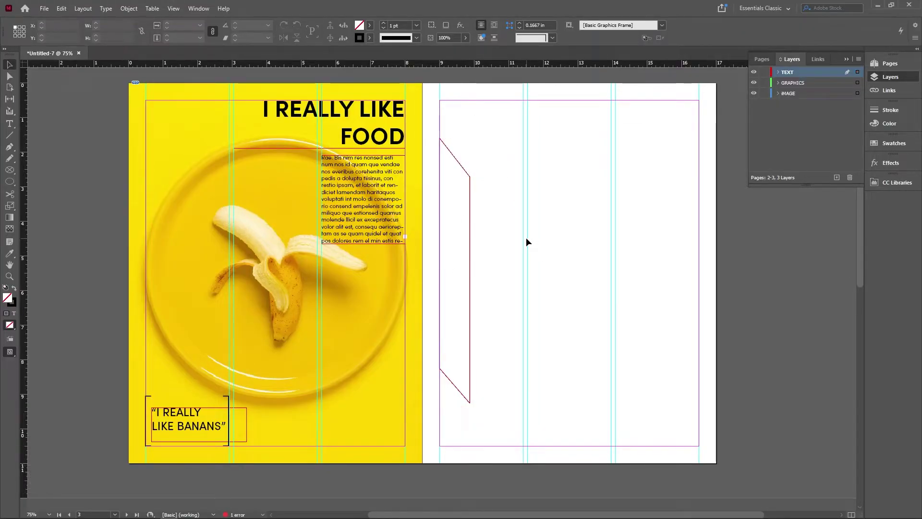
# Step: Select the slanted frame with Direct Selection and check the spread in Preview
pyautogui.press('w')
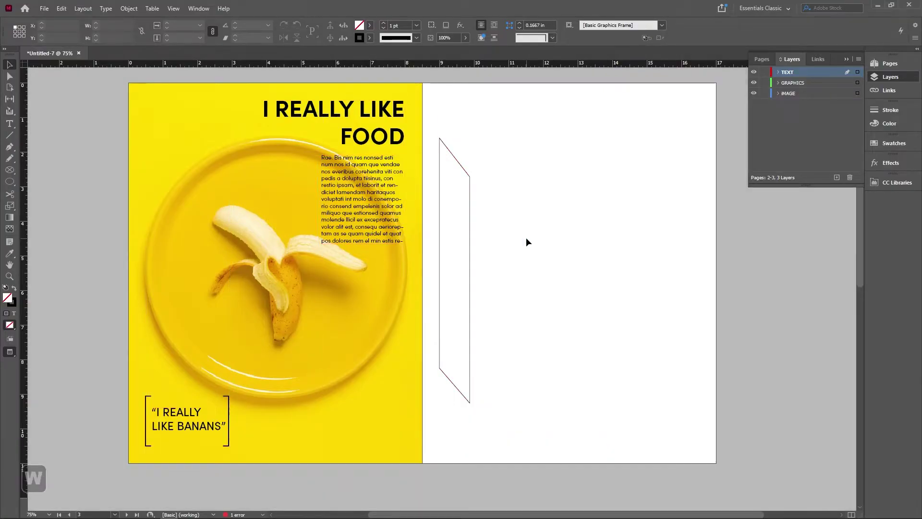
pyautogui.press('w')
pyautogui.press('a')
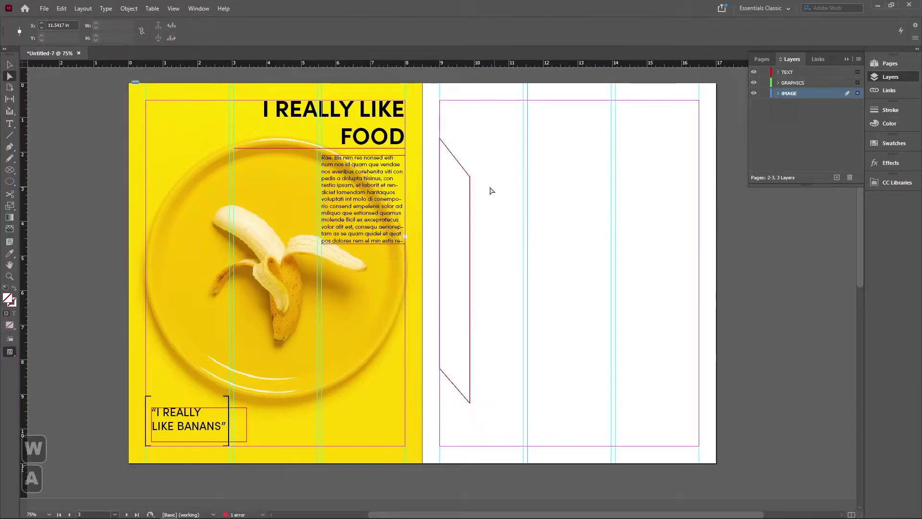
pyautogui.click(471, 180)
pyautogui.click(471, 179)
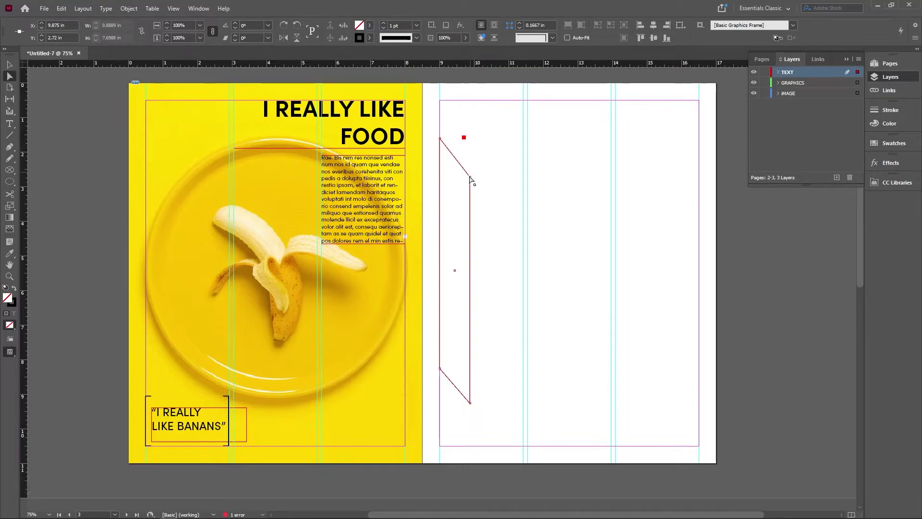
pyautogui.click(497, 171)
pyautogui.press('v')
pyautogui.press('w')
pyautogui.press('w')
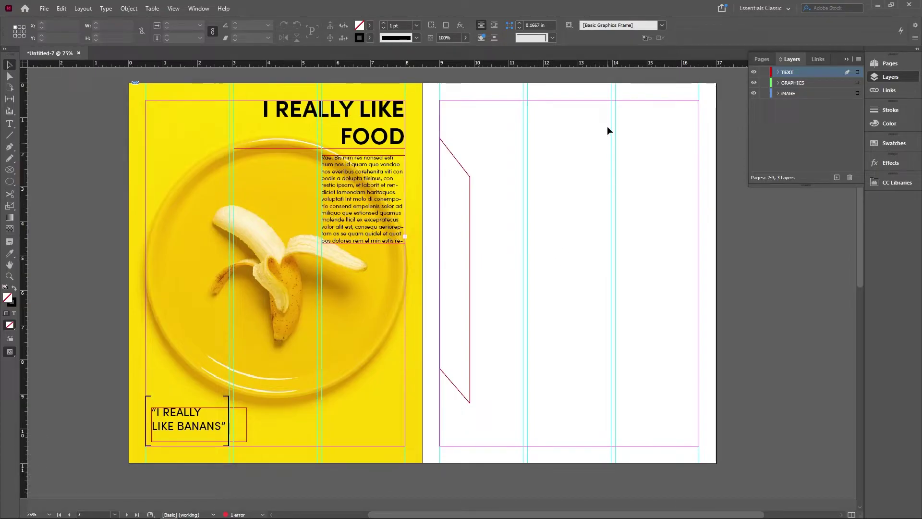
# Step: Try copying the slanted frame, then delete the extra copies until one frame remains
pyautogui.click(469, 263)
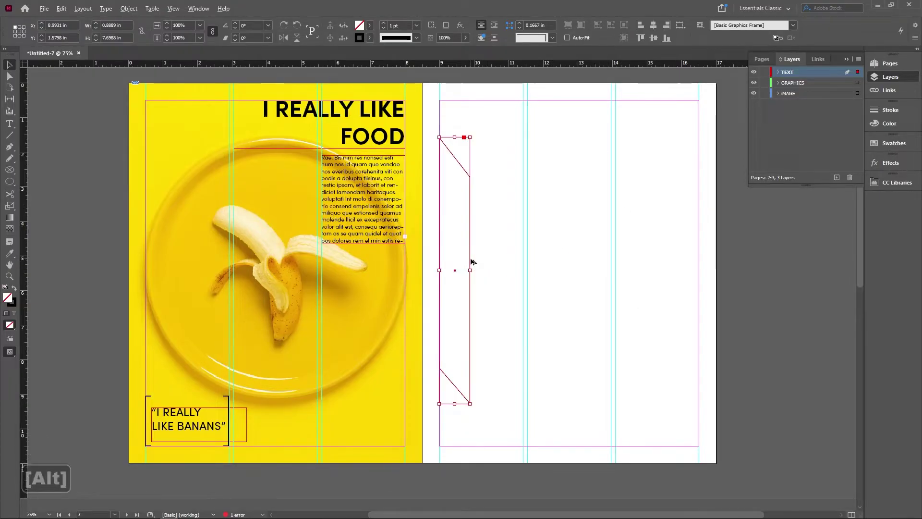
pyautogui.moveTo(471, 262); pyautogui.dragTo(460, 220)
pyautogui.hotkey('ctrl', 'z')
pyautogui.moveTo(478, 234); pyautogui.dragTo(559, 238)
pyautogui.click(624, 207)
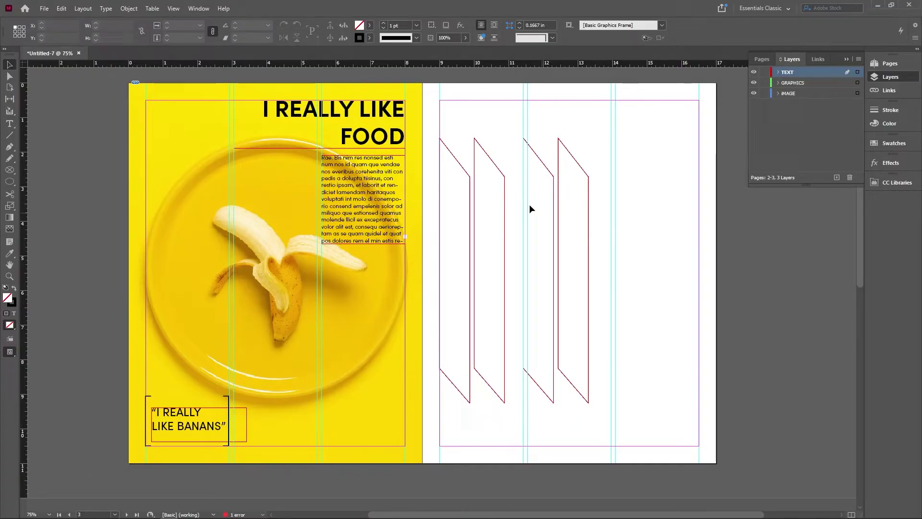
pyautogui.moveTo(596, 229); pyautogui.dragTo(550, 236)
pyautogui.press('Delete')
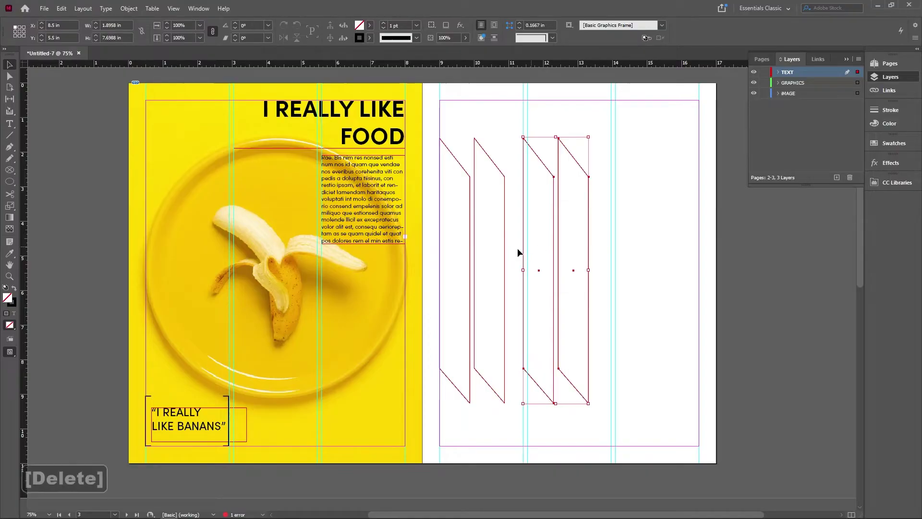
pyautogui.click(505, 246)
pyautogui.press('Delete')
pyautogui.click(469, 245)
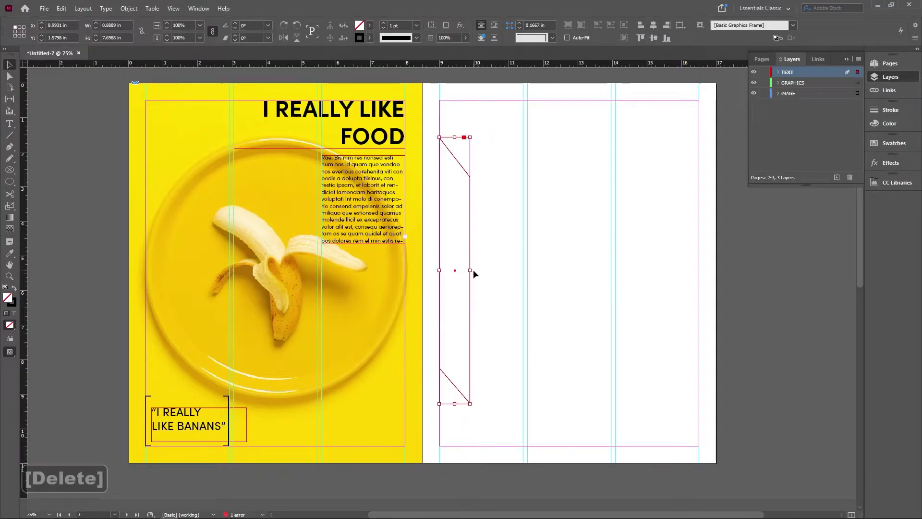
# Step: Widen the slanted frame and duplicate it into four side-by-side frames
pyautogui.moveTo(470, 269); pyautogui.dragTo(525, 266)
pyautogui.click(496, 209)
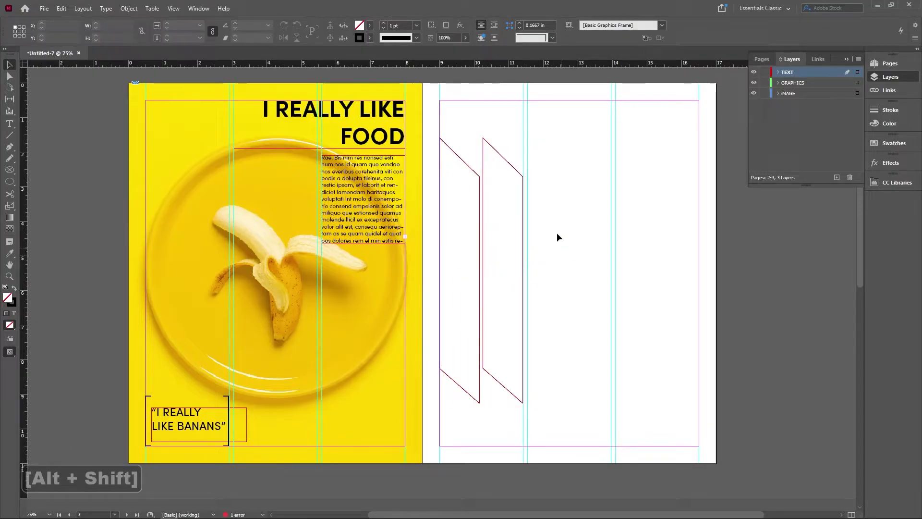
pyautogui.moveTo(565, 287); pyautogui.dragTo(572, 267)
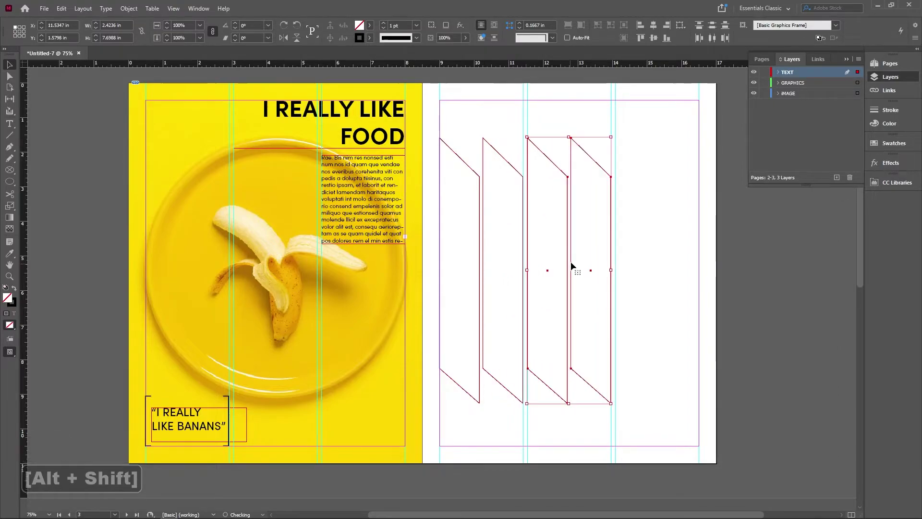
pyautogui.click(688, 192)
# Step: Distribute the four frames evenly by horizontal centers and preview the page
pyautogui.moveTo(633, 266); pyautogui.dragTo(452, 209)
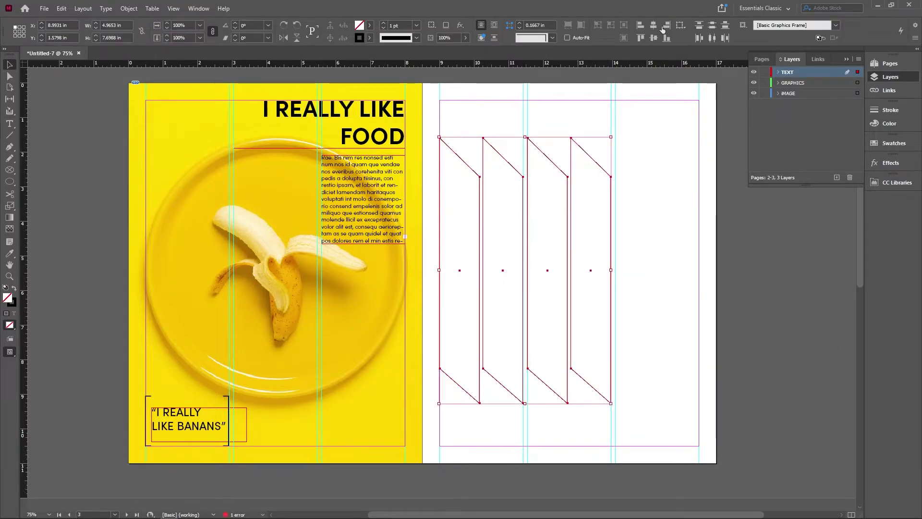
pyautogui.click(703, 39)
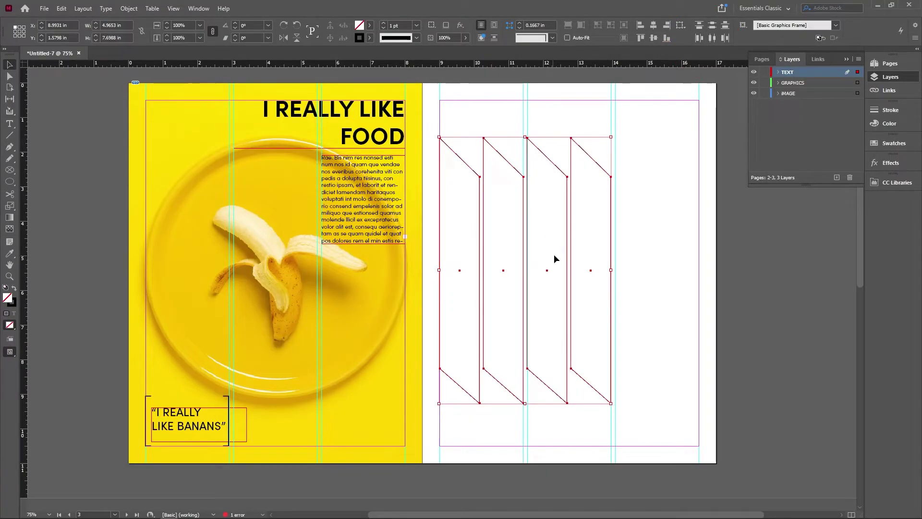
pyautogui.click(644, 192)
pyautogui.press('w')
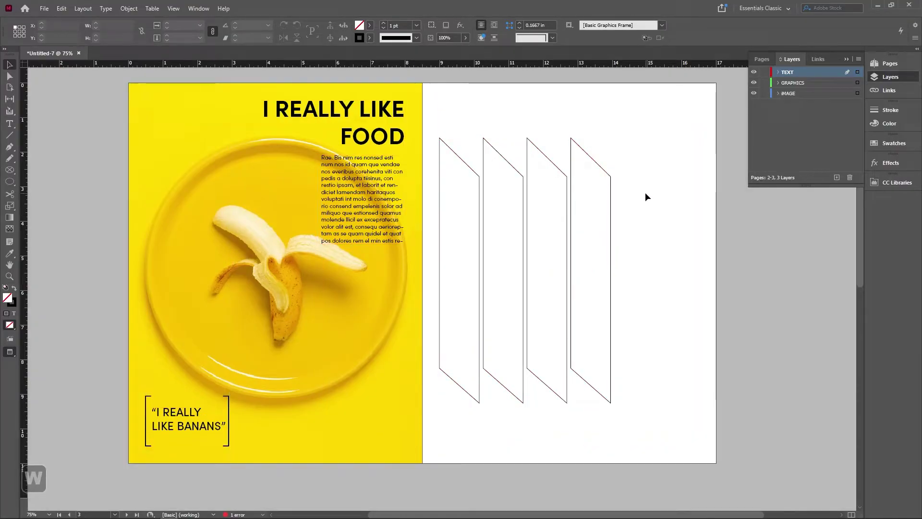
pyautogui.press('w')
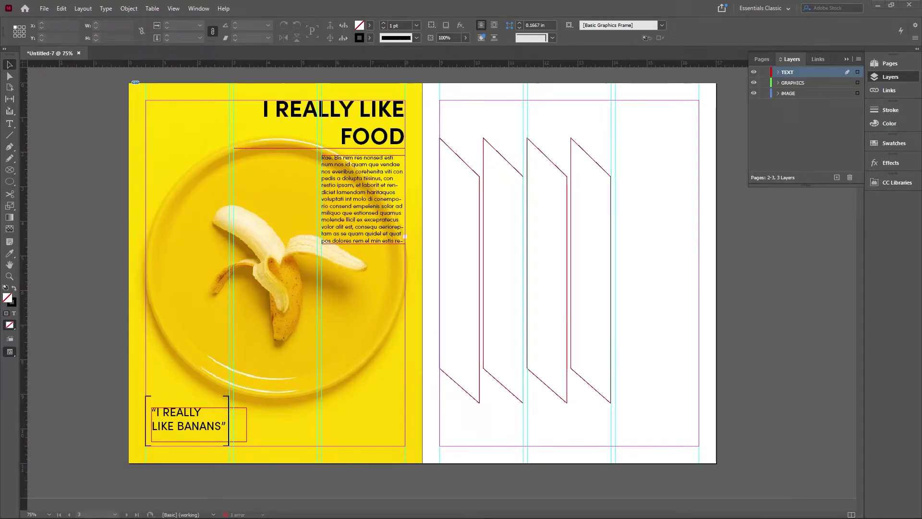
pyautogui.click(497, 135)
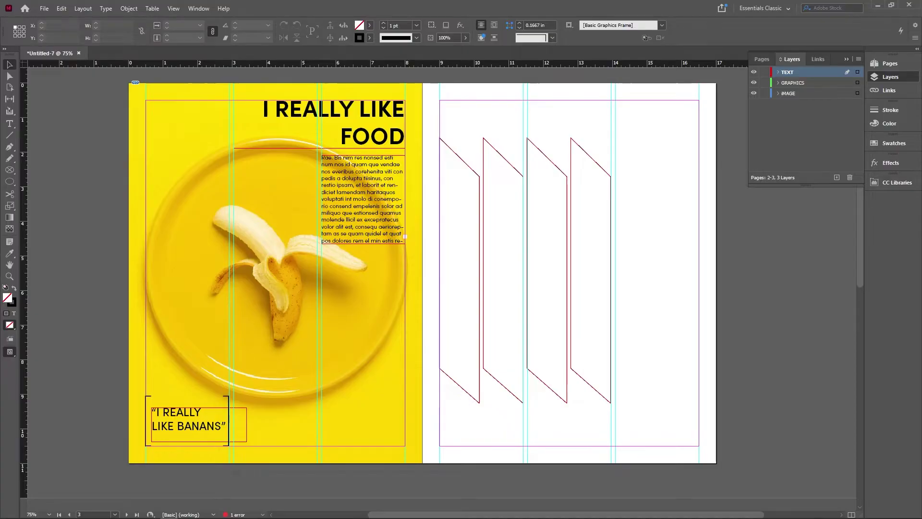
# Step: Place the sliced-lemon photo in the first slanted frame, filled proportionally
pyautogui.click(480, 245)
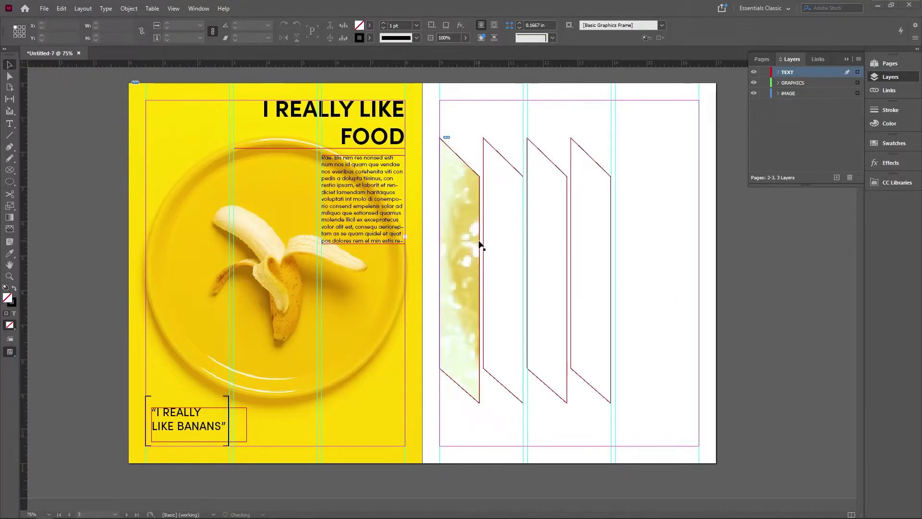
pyautogui.press('w')
pyautogui.press('w')
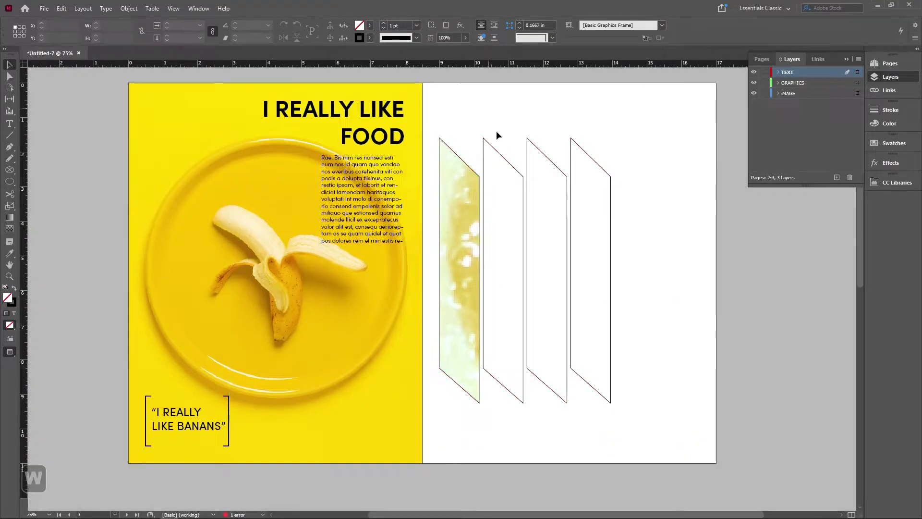
pyautogui.click(474, 185)
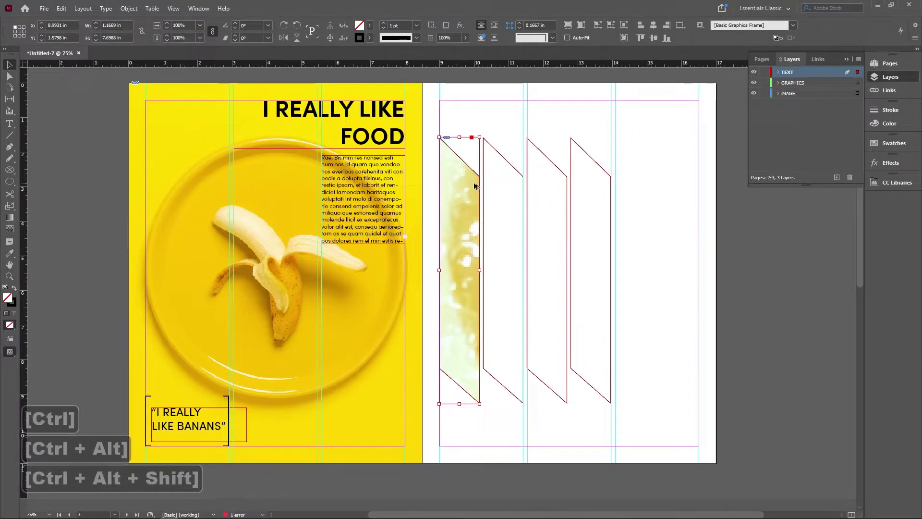
pyautogui.hotkey('ctrl', 'alt', 'shift', 'c')
pyautogui.click(499, 95)
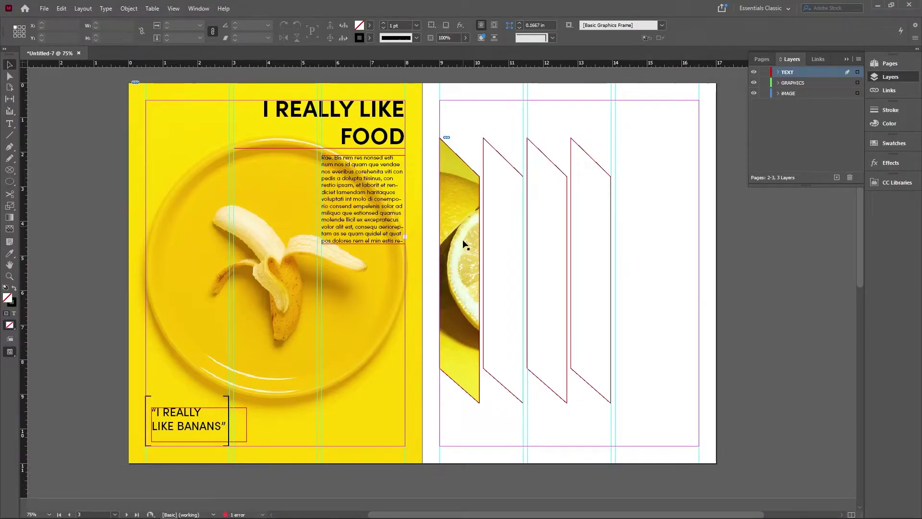
pyautogui.press('w')
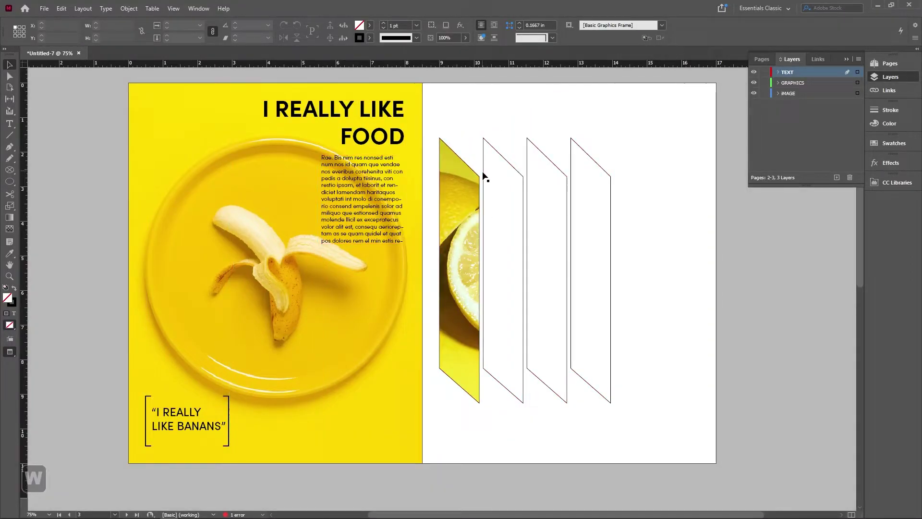
pyautogui.press('w')
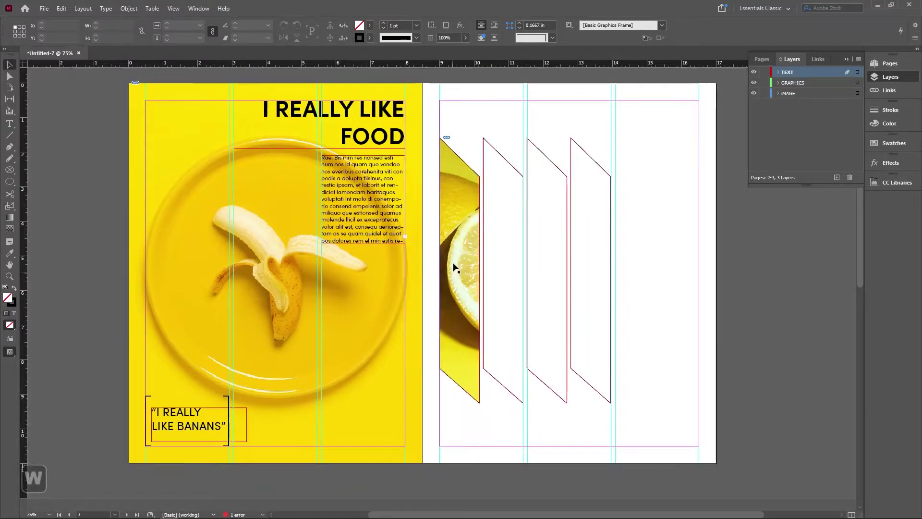
# Step: Set the stroke of all four slanted frames to [None]
pyautogui.moveTo(667, 238); pyautogui.dragTo(453, 198)
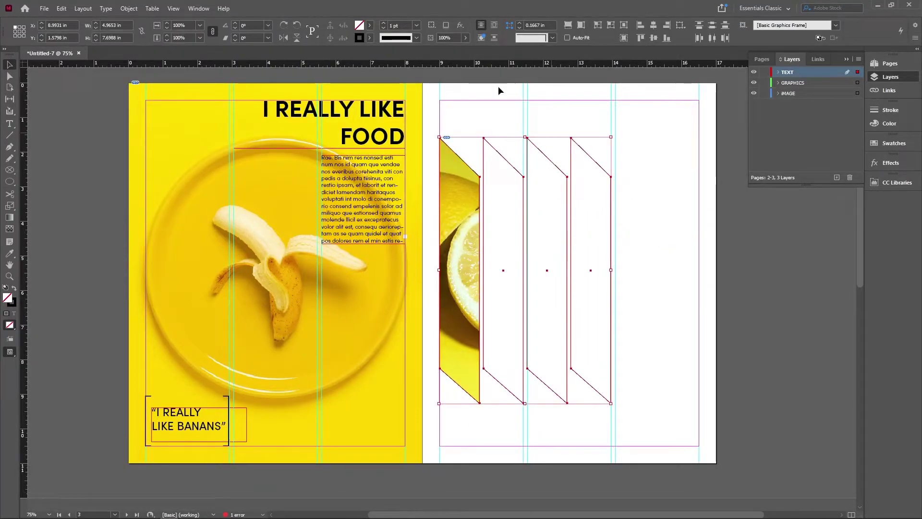
pyautogui.click(370, 37)
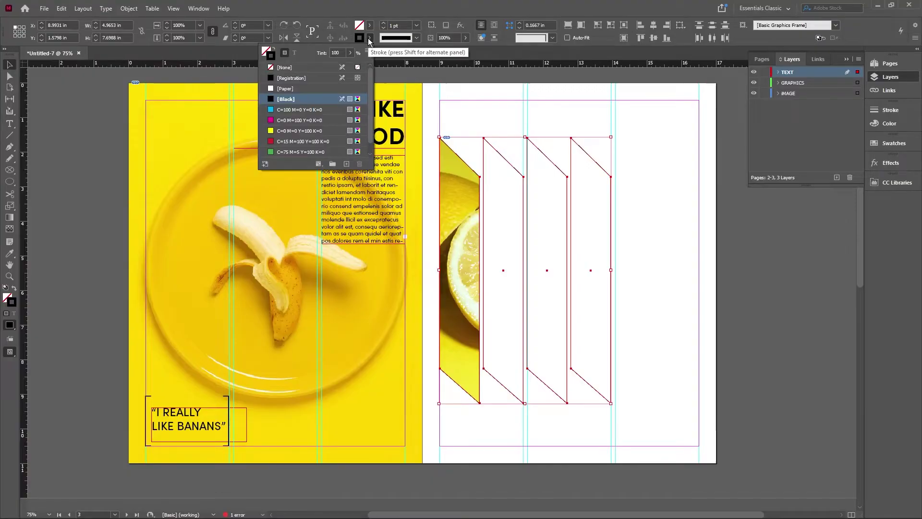
pyautogui.click(315, 68)
pyautogui.click(670, 169)
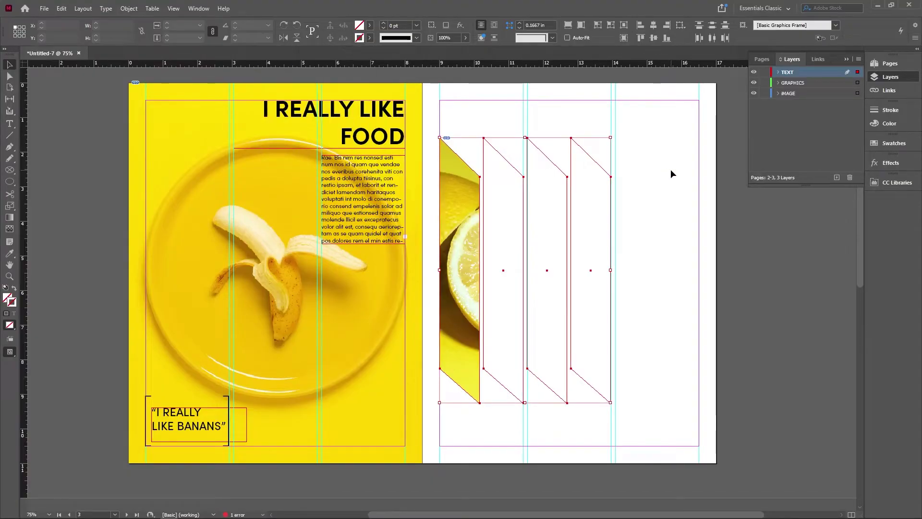
pyautogui.press('w')
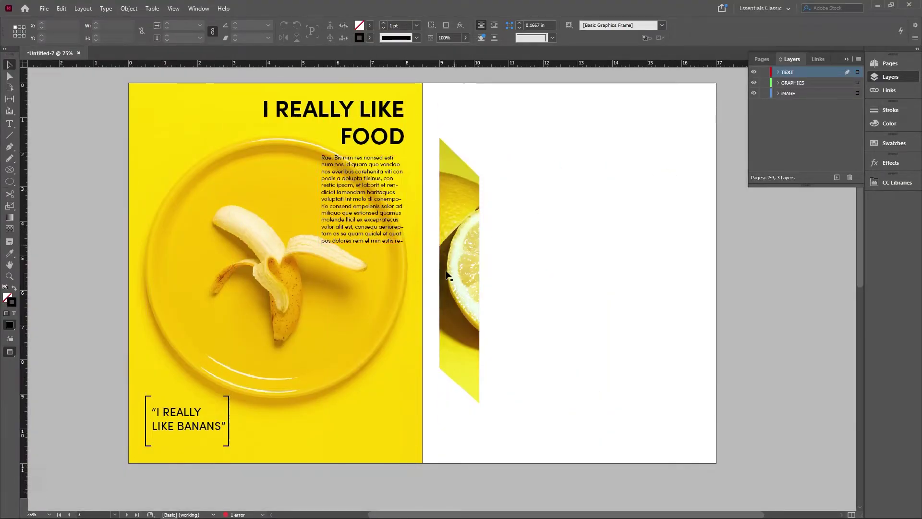
pyautogui.press('w')
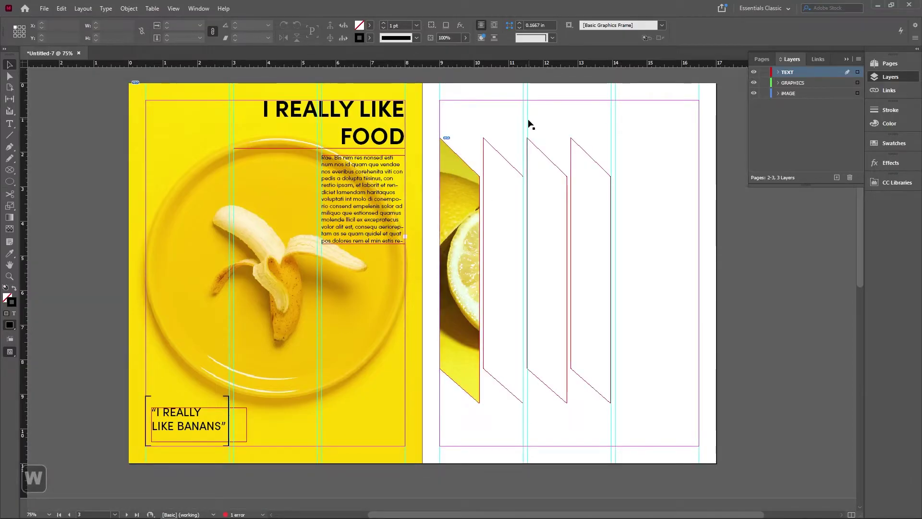
# Step: Place the pomegranate and lobster photos in the second and third strips, filled proportionally
pyautogui.click(506, 162)
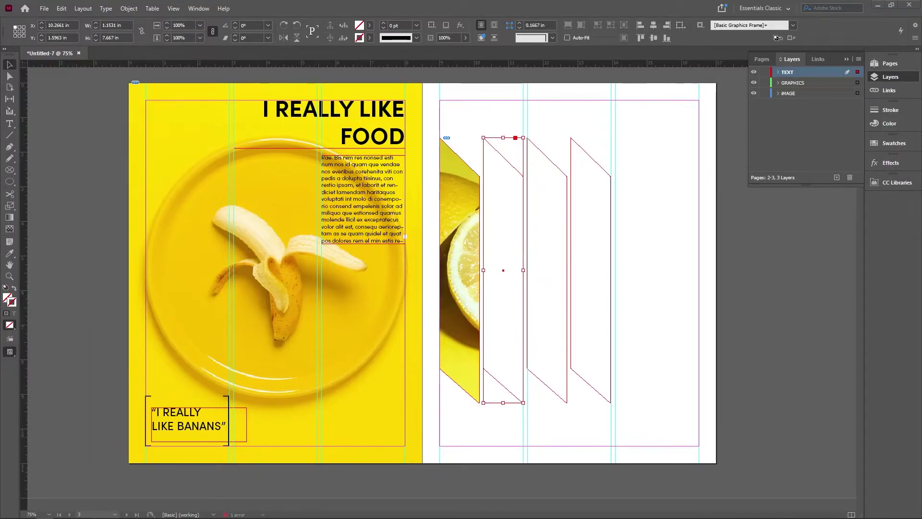
pyautogui.click(495, 226)
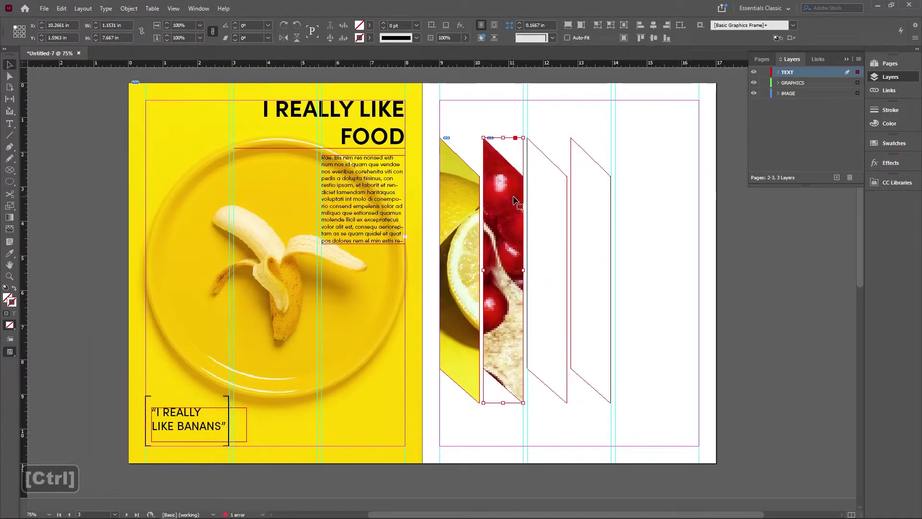
pyautogui.hotkey('ctrl', 'shift', 'alt', 'c')
pyautogui.click(555, 206)
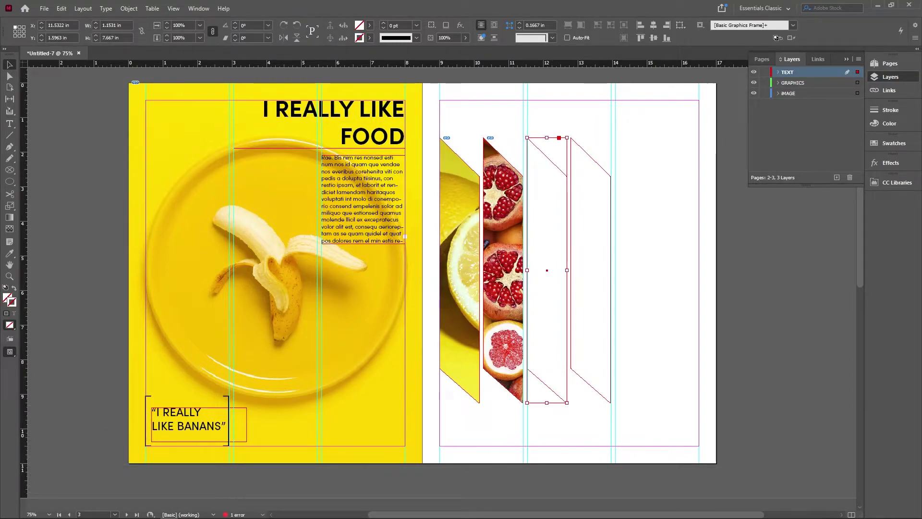
pyautogui.click(535, 258)
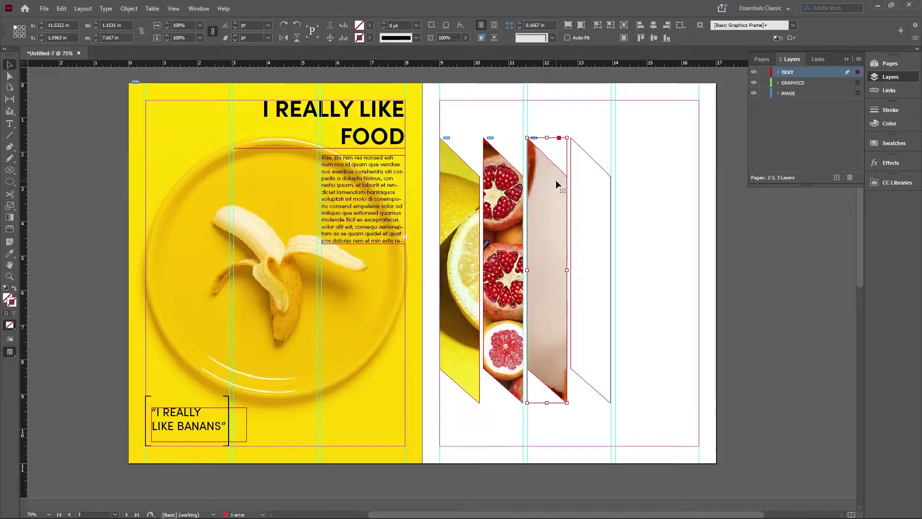
pyautogui.hotkey('ctrl', 'shift', 'alt', 'c')
pyautogui.click(628, 129)
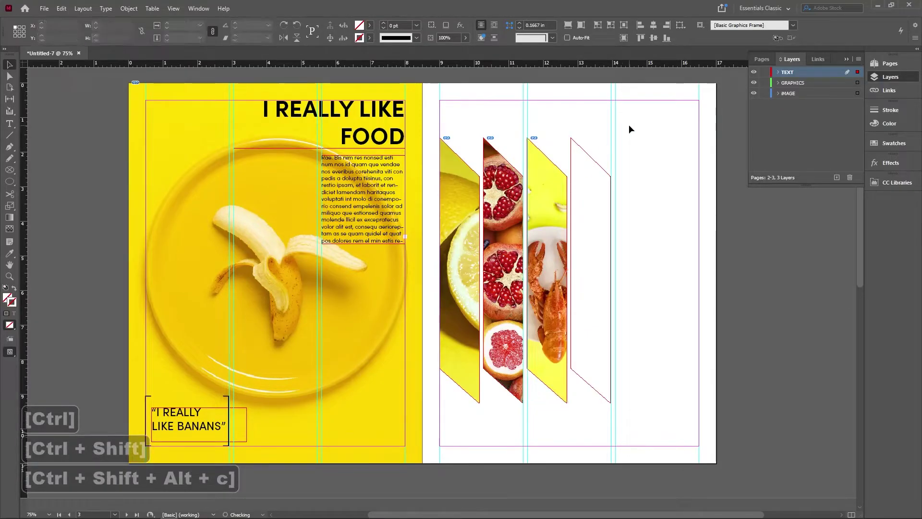
# Step: Place the dragon-fruit photo in the last strip, fill it proportionally, and preview the collage
pyautogui.click(612, 224)
pyautogui.click(582, 149)
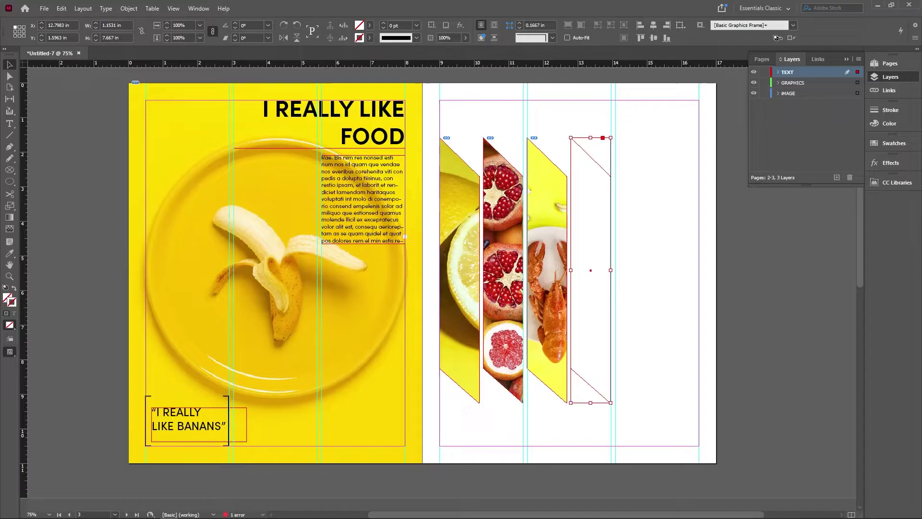
pyautogui.click(595, 257)
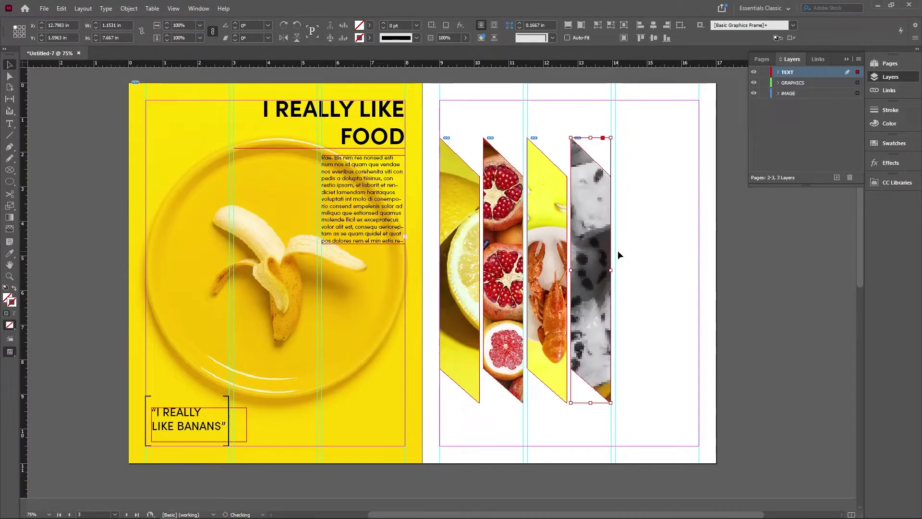
pyautogui.hotkey('ctrl', 'shift')
pyautogui.hotkey('ctrl', 'shift', 'alt', 'c')
pyautogui.click(638, 229)
pyautogui.press('w')
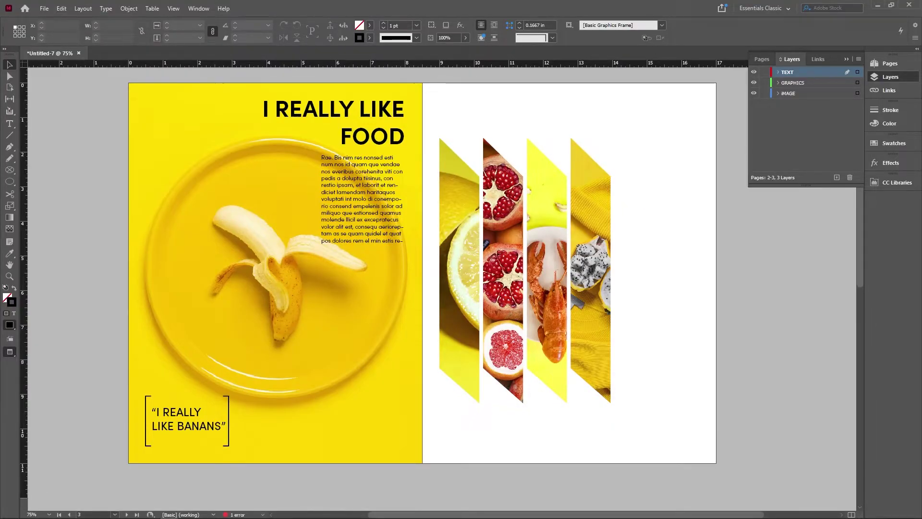
pyautogui.press('w')
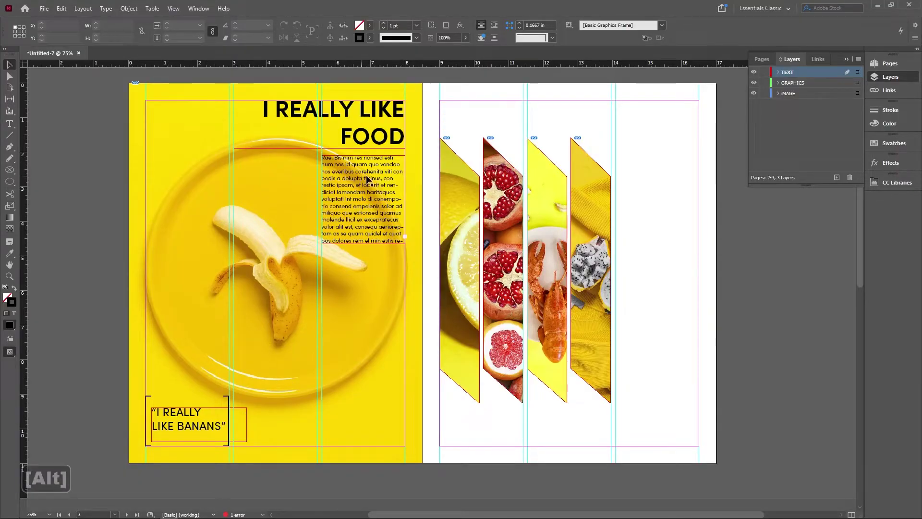
# Step: Copy the body text frame to the right page's top-right column and lengthen it downward
pyautogui.moveTo(373, 181); pyautogui.dragTo(657, 125)
pyautogui.click(710, 127)
pyautogui.press('w')
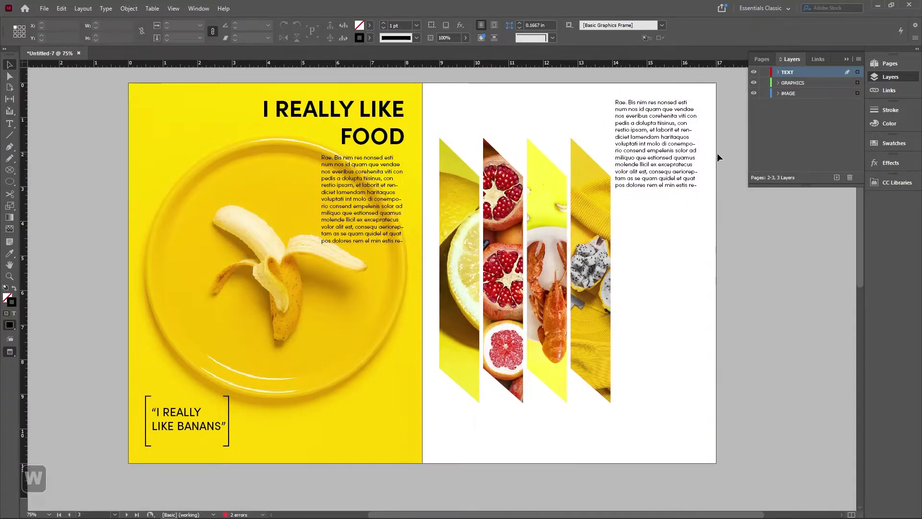
pyautogui.press('w')
pyautogui.moveTo(673, 159); pyautogui.dragTo(672, 189)
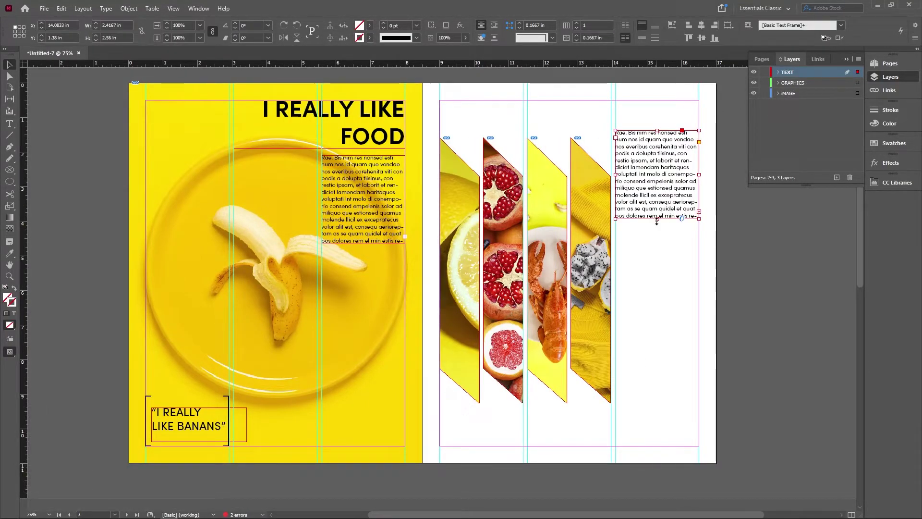
pyautogui.moveTo(656, 222); pyautogui.dragTo(685, 381)
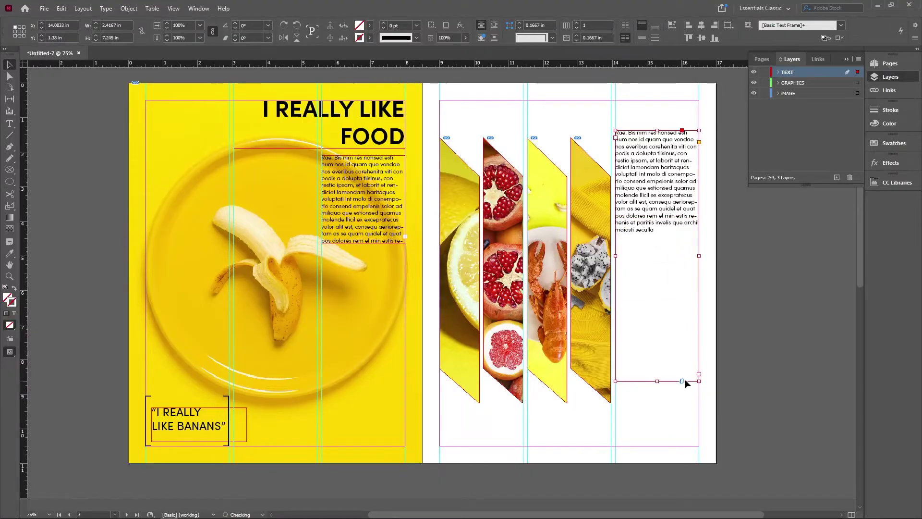
pyautogui.press('w')
pyautogui.press('w')
# Step: Fill the frame with placeholder text and split it into two paragraphs
pyautogui.rightClick(635, 207)
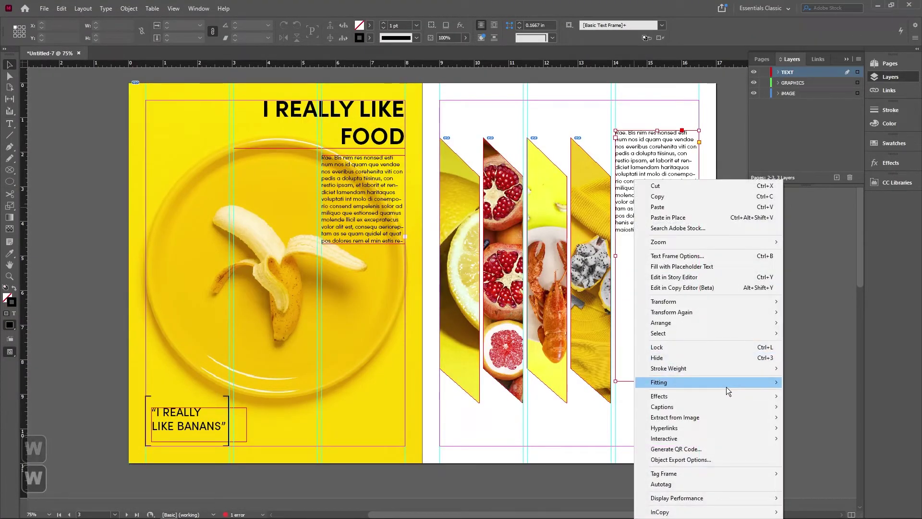
pyautogui.click(681, 266)
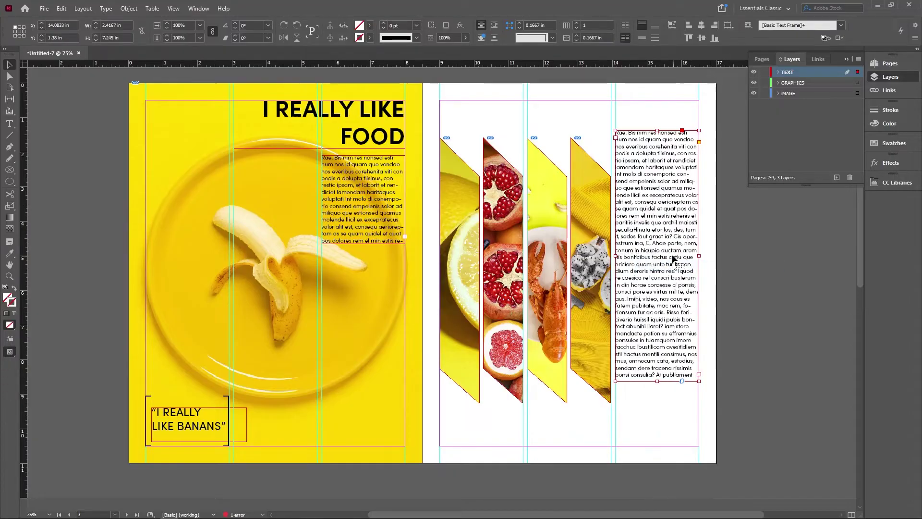
pyautogui.doubleClick(673, 258)
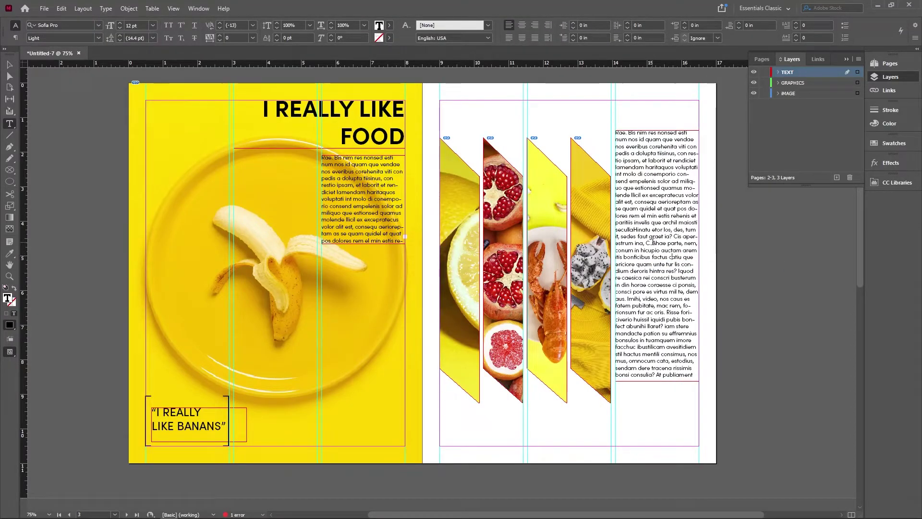
pyautogui.press('Return')
pyautogui.press('Return')
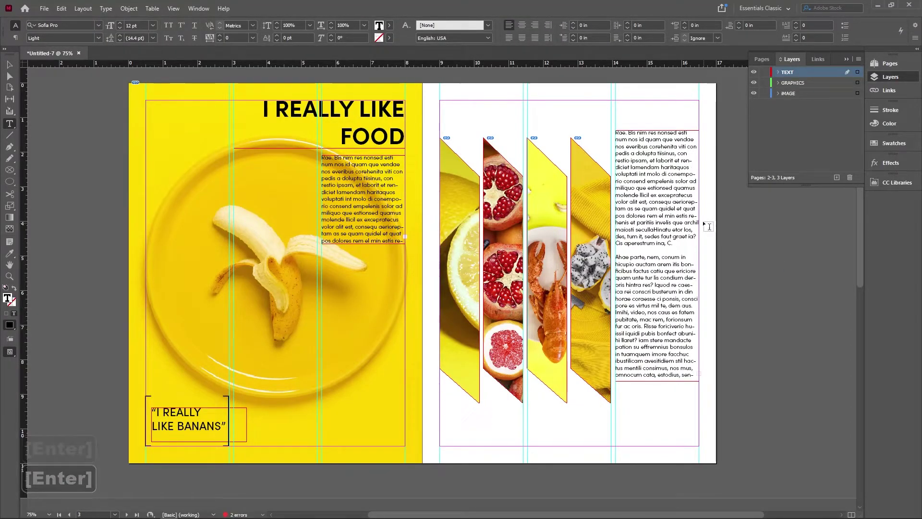
pyautogui.press('Escape')
pyautogui.press('w')
pyautogui.click(756, 254)
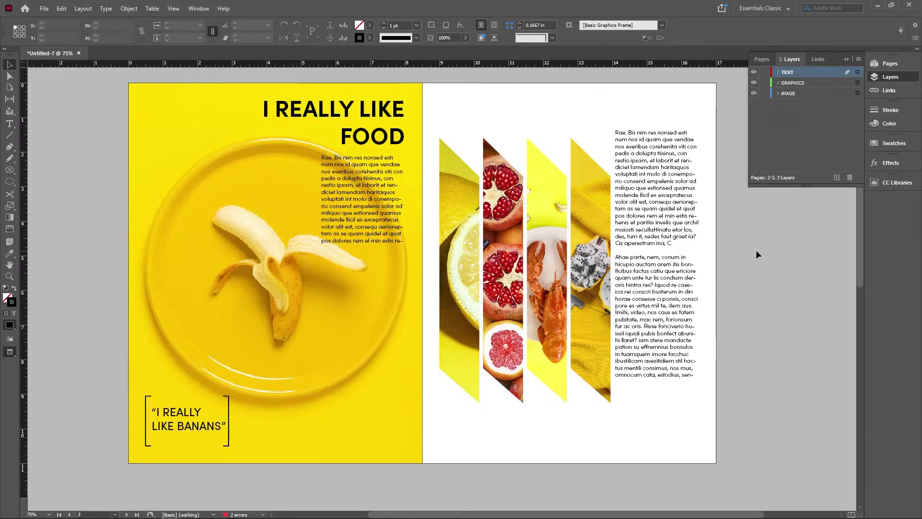
# Step: Raise the body text slightly and copy the quote frame below it on the right page
pyautogui.click(676, 315)
pyautogui.moveTo(676, 315); pyautogui.dragTo(676, 301)
pyautogui.click(743, 290)
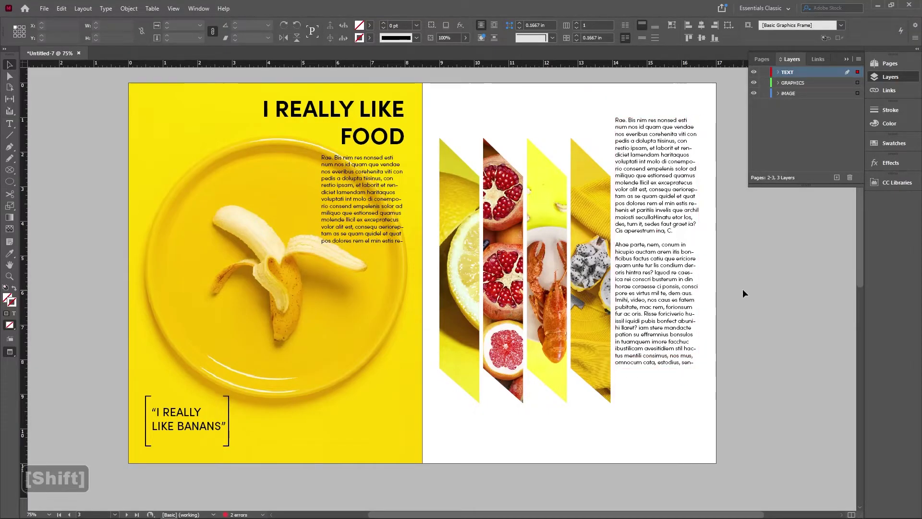
pyautogui.moveTo(182, 414); pyautogui.dragTo(647, 383)
pyautogui.click(740, 384)
# Step: Replace the quote with 'I REALLY / ENJOY / PEELING / BANANAS' on four lines
pyautogui.doubleClick(677, 390)
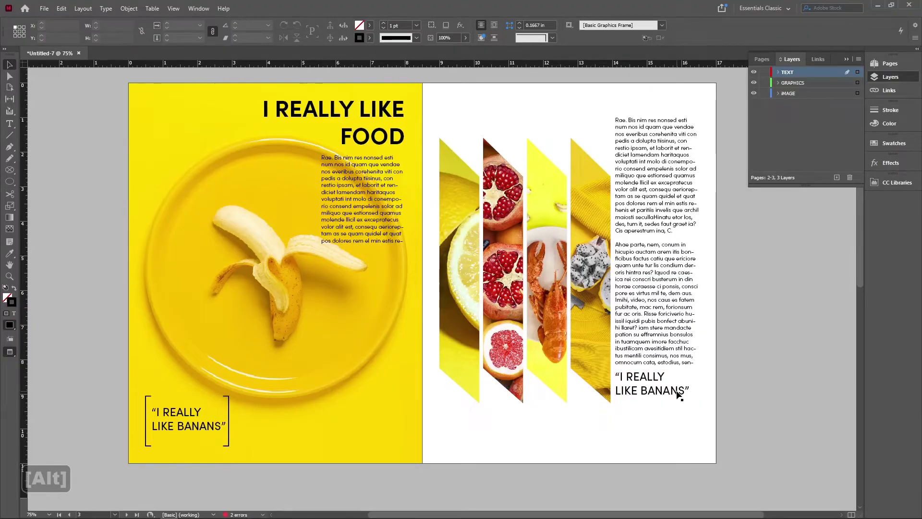
pyautogui.hotkey('ctrl', 'a')
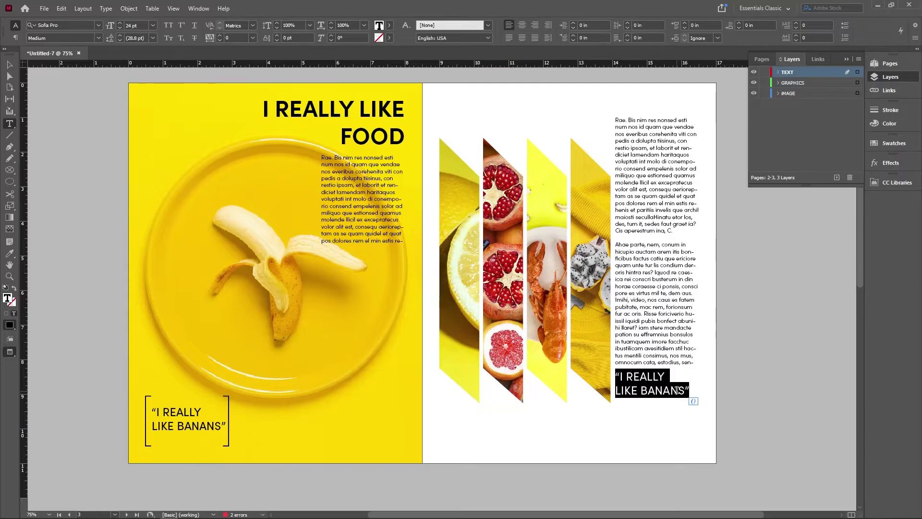
pyautogui.press('BackSpace')
pyautogui.write('I REAL')
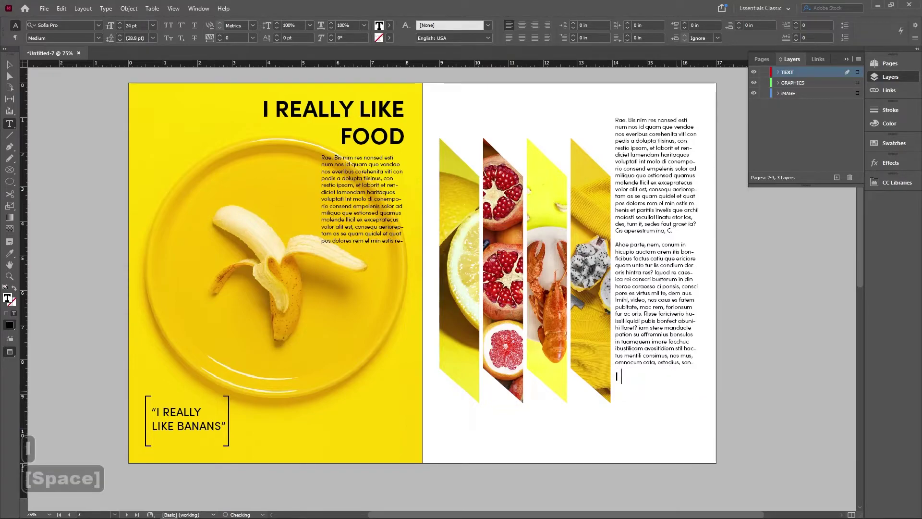
pyautogui.press('BackSpace')
pyautogui.write('ALLY')
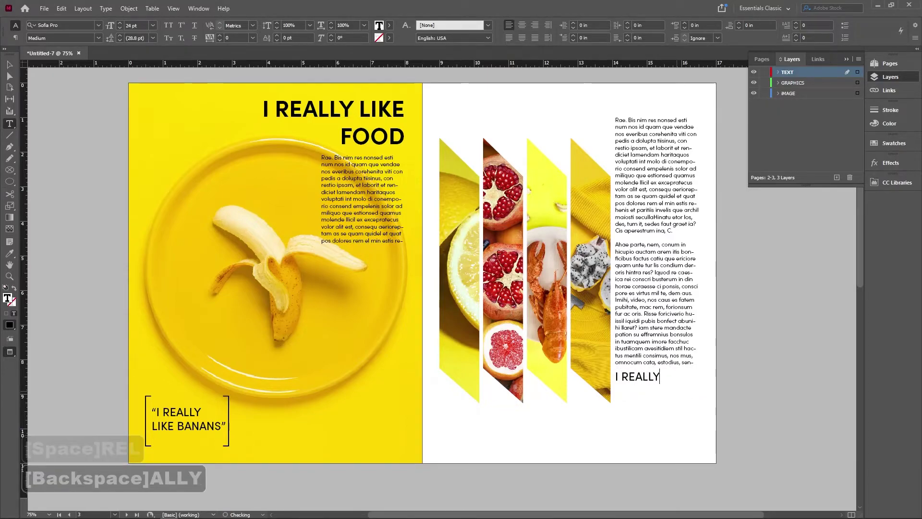
pyautogui.press('Return')
pyautogui.write('ENJOY')
pyautogui.press('Return')
pyautogui.write('E')
pyautogui.press('BackSpace')
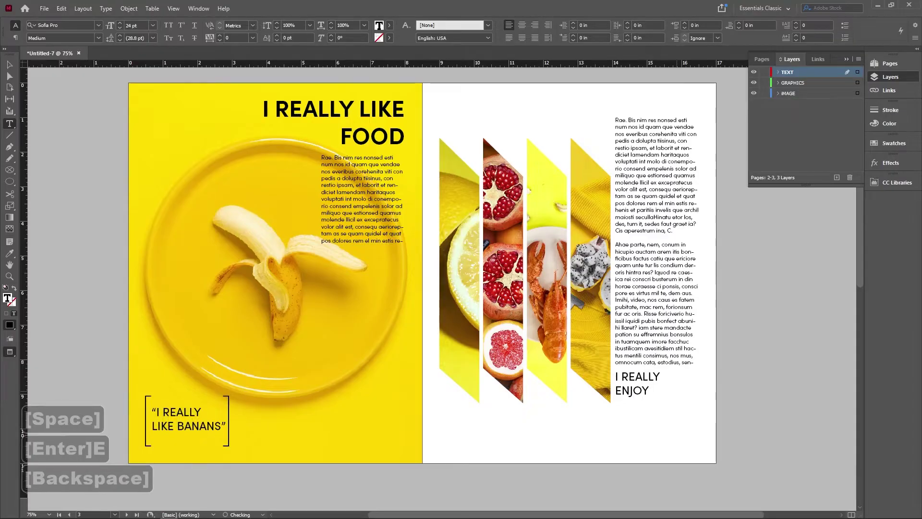
pyautogui.write('PEELING')
pyautogui.press('Return')
pyautogui.write('BANANAS')
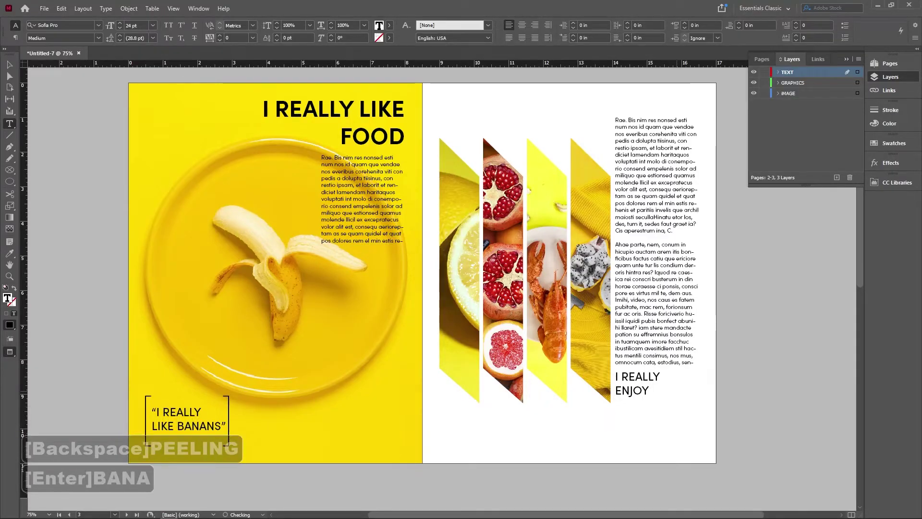
# Step: Enlarge the quote frame to show all lines and nudge it slightly lower
pyautogui.click(13, 65)
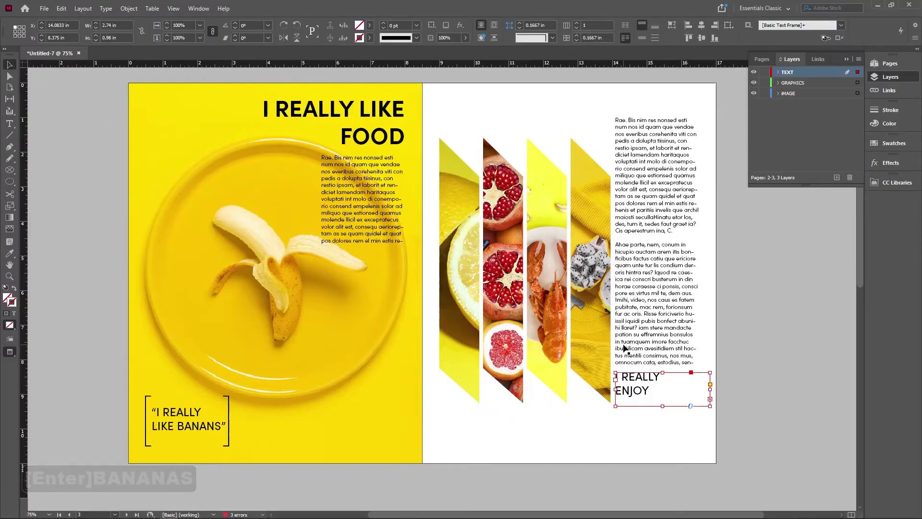
pyautogui.moveTo(662, 408); pyautogui.dragTo(663, 430)
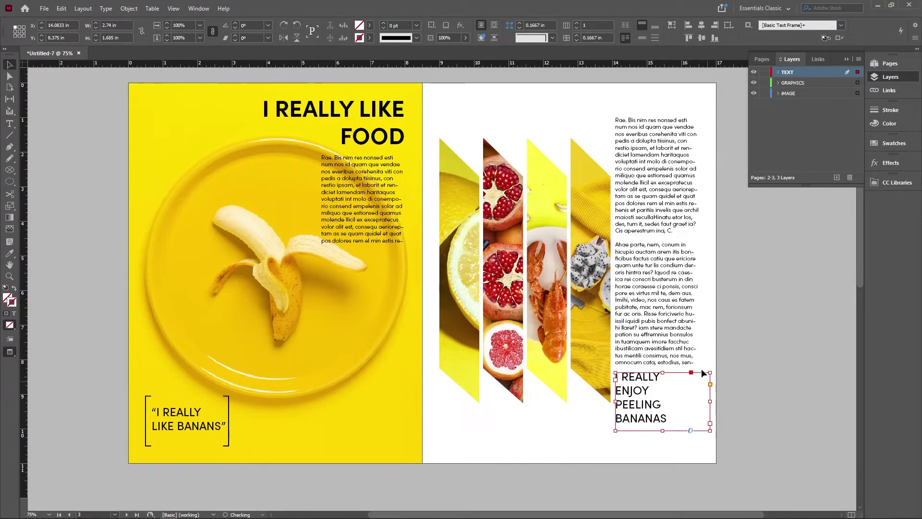
pyautogui.click(764, 387)
pyautogui.moveTo(699, 380); pyautogui.dragTo(699, 385)
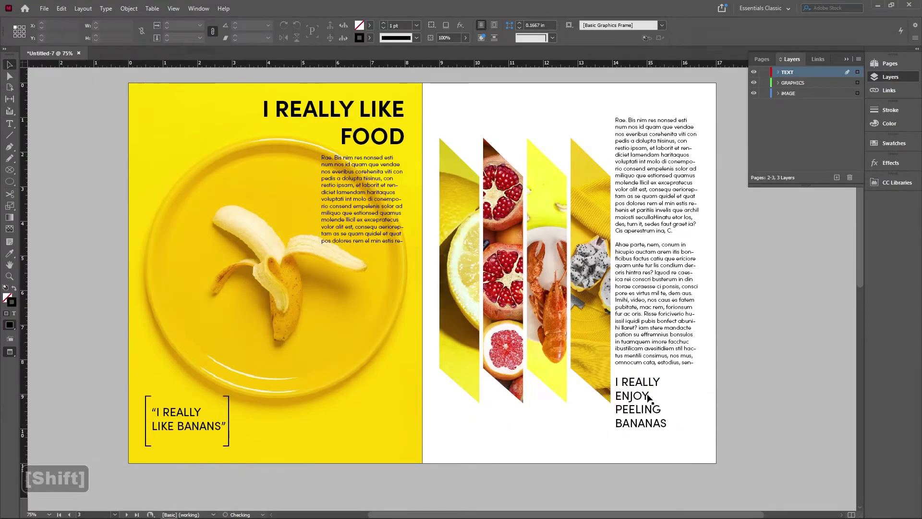
# Step: Color the whole quote text with the page's yellow, sampled with the Eyedropper
pyautogui.doubleClick(660, 421)
pyautogui.moveTo(662, 423); pyautogui.dragTo(615, 379)
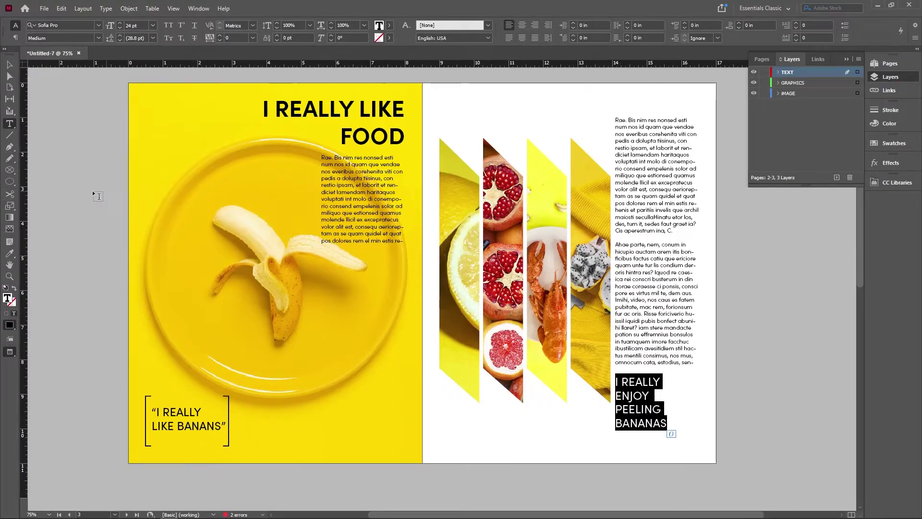
pyautogui.click(9, 253)
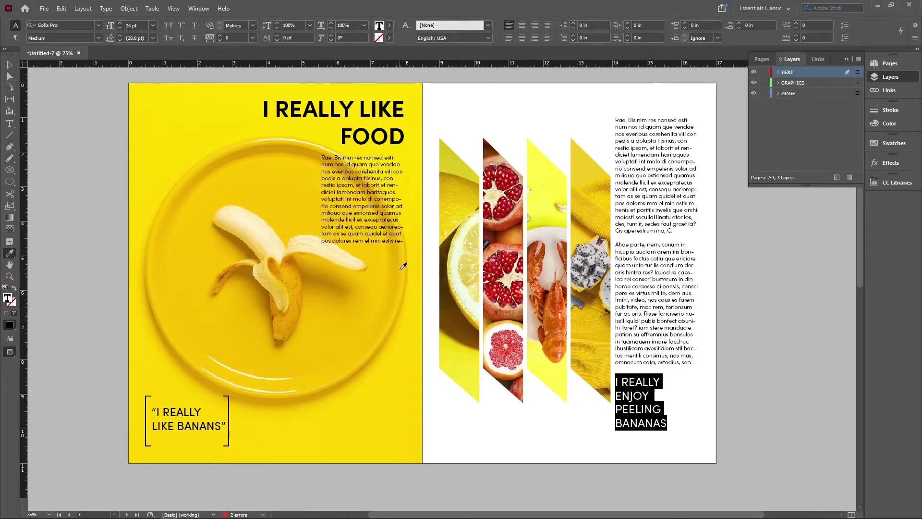
pyautogui.click(384, 267)
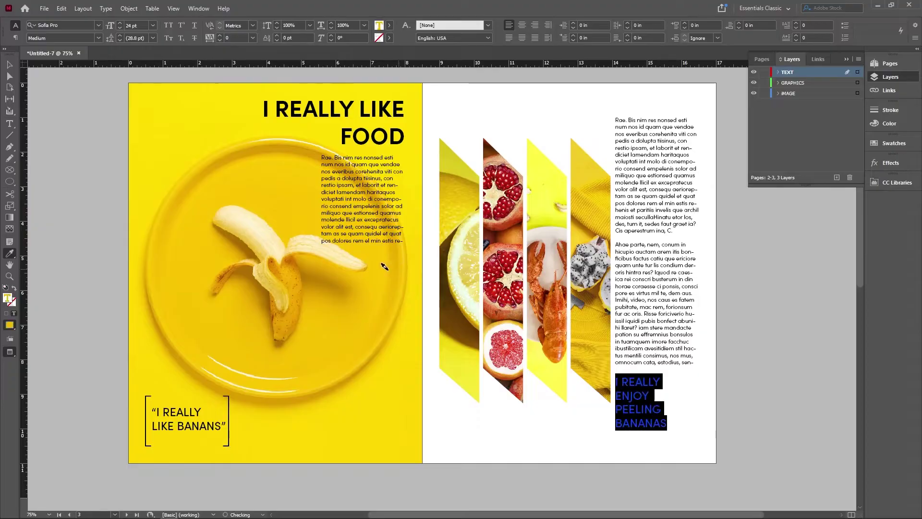
pyautogui.click(9, 64)
pyautogui.click(95, 156)
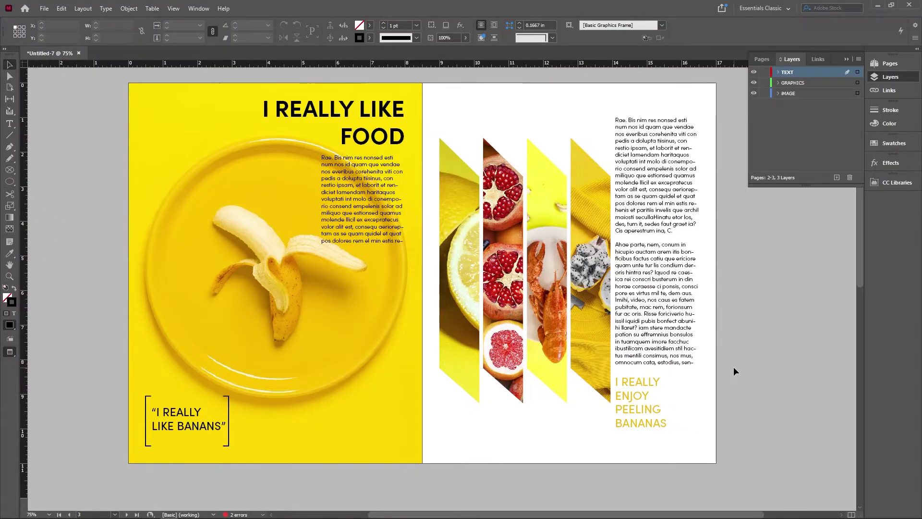
# Step: Draw a thin rectangle bar across the right page above the food strips
pyautogui.click(10, 170)
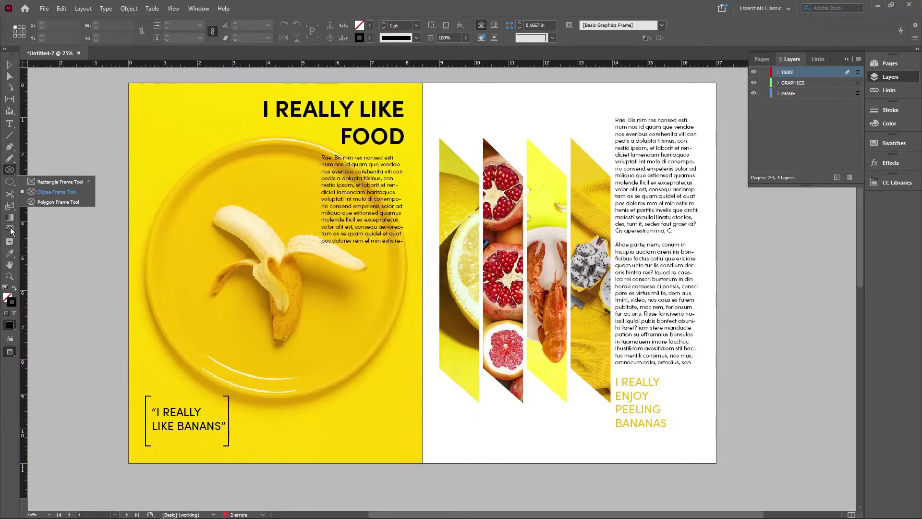
pyautogui.rightClick(9, 181)
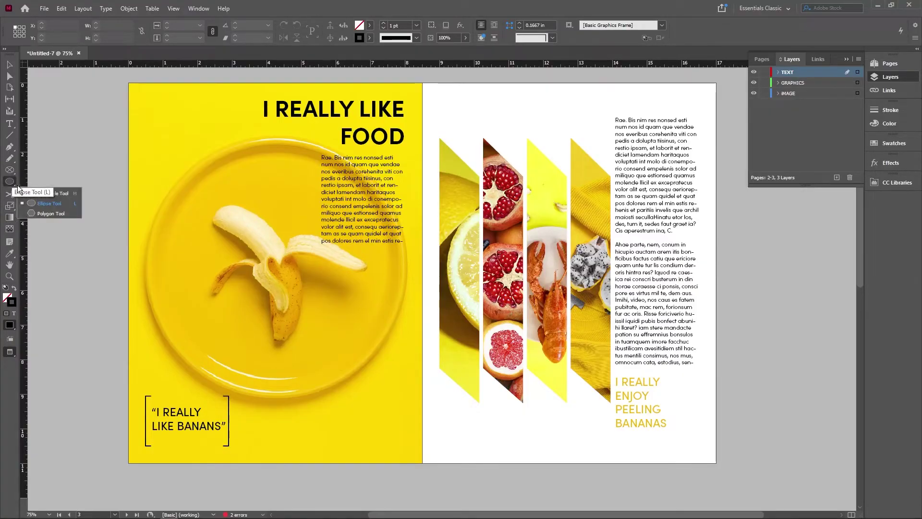
pyautogui.click(48, 192)
pyautogui.press('w')
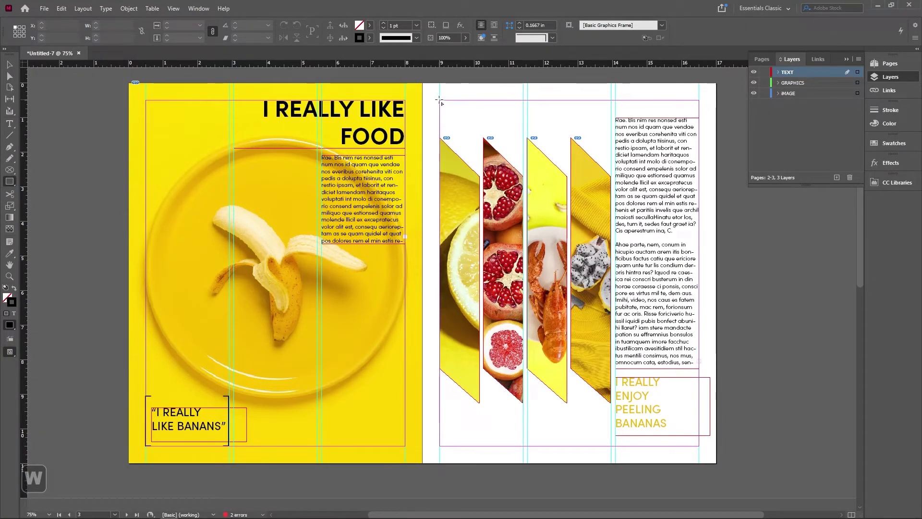
pyautogui.moveTo(440, 101); pyautogui.dragTo(611, 105)
# Step: Fill the bar with the quote's gold and copy it down to the bottom margin
pyautogui.press('v')
pyautogui.press('i')
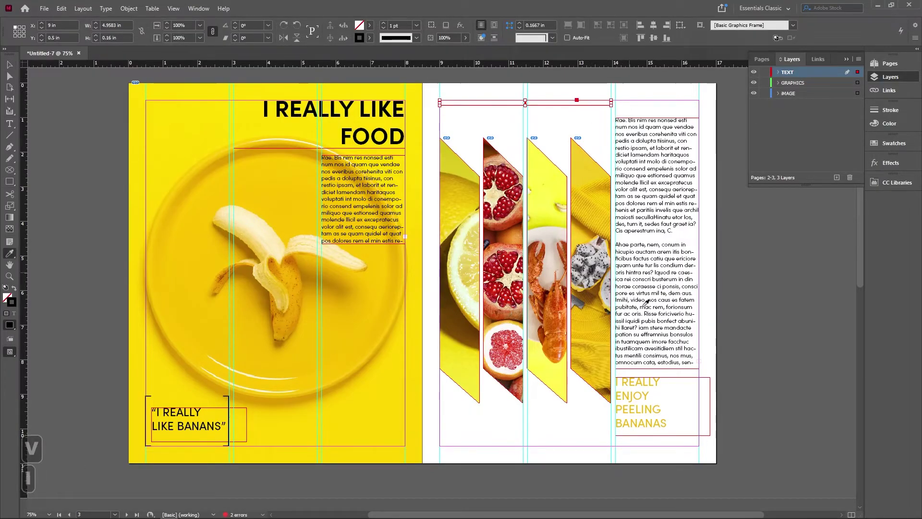
pyautogui.click(649, 397)
pyautogui.press('v')
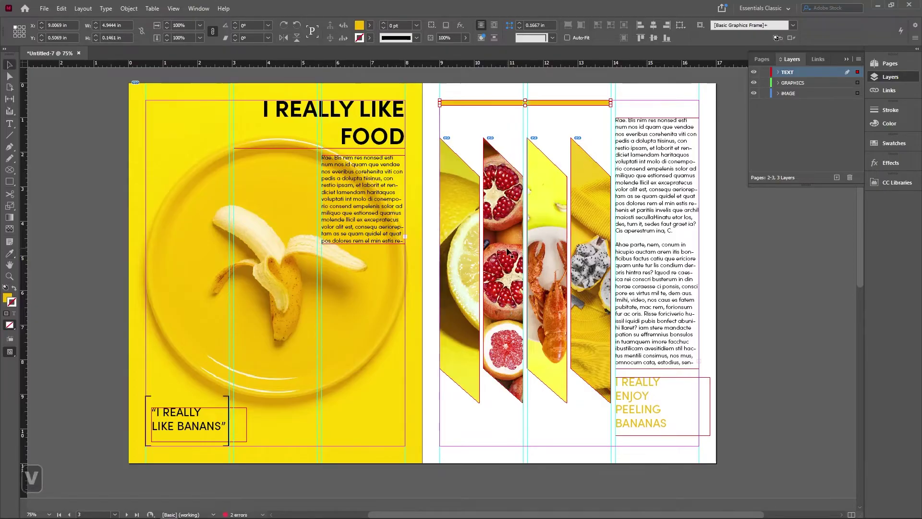
pyautogui.click(506, 116)
pyautogui.press('w')
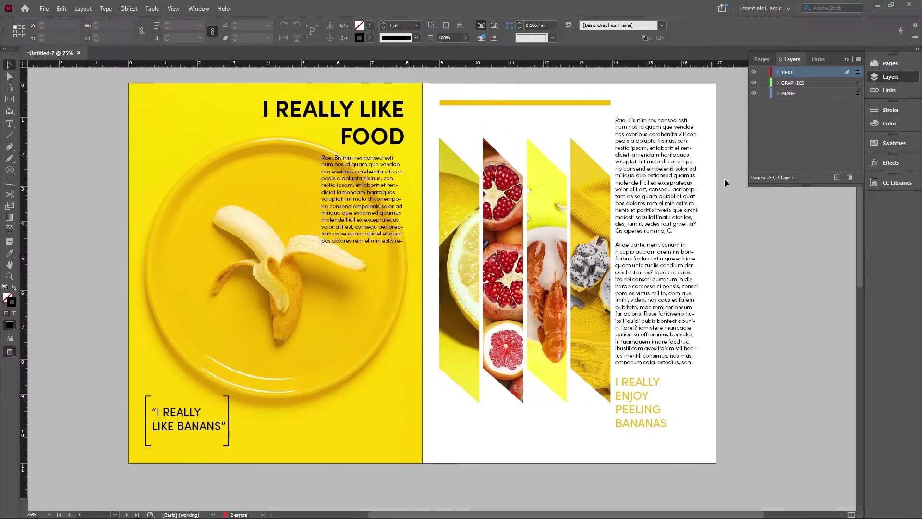
pyautogui.press('w')
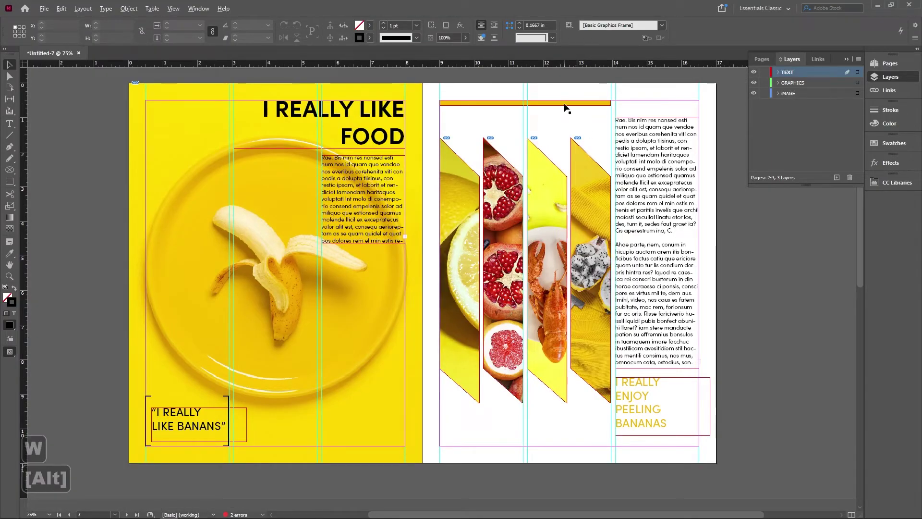
pyautogui.moveTo(565, 104); pyautogui.dragTo(569, 446)
pyautogui.press('w')
pyautogui.click(742, 393)
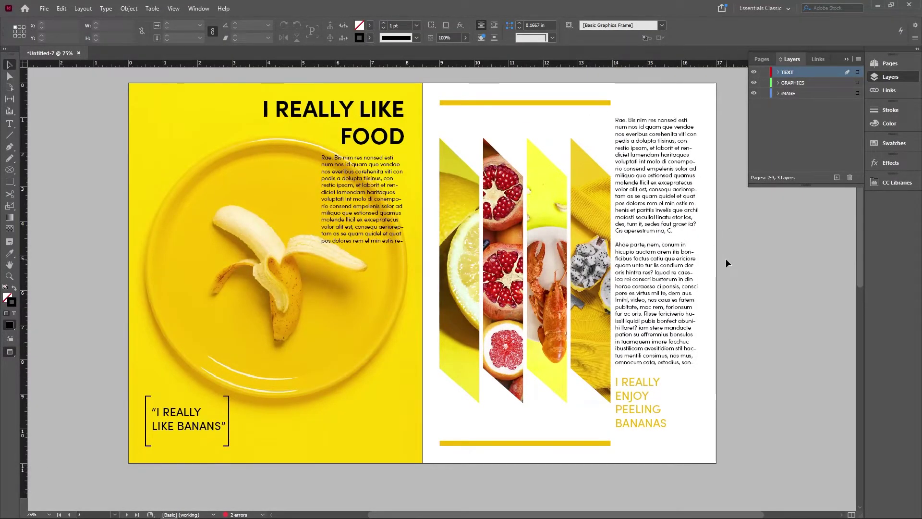
# Step: Flip the pomegranate strip horizontally and move it back into second position
pyautogui.click(508, 194)
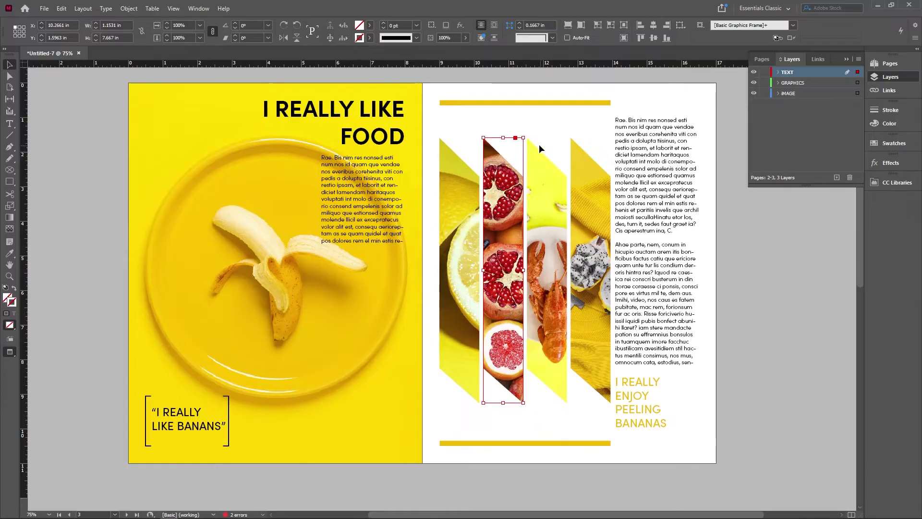
pyautogui.moveTo(526, 137); pyautogui.dragTo(498, 372)
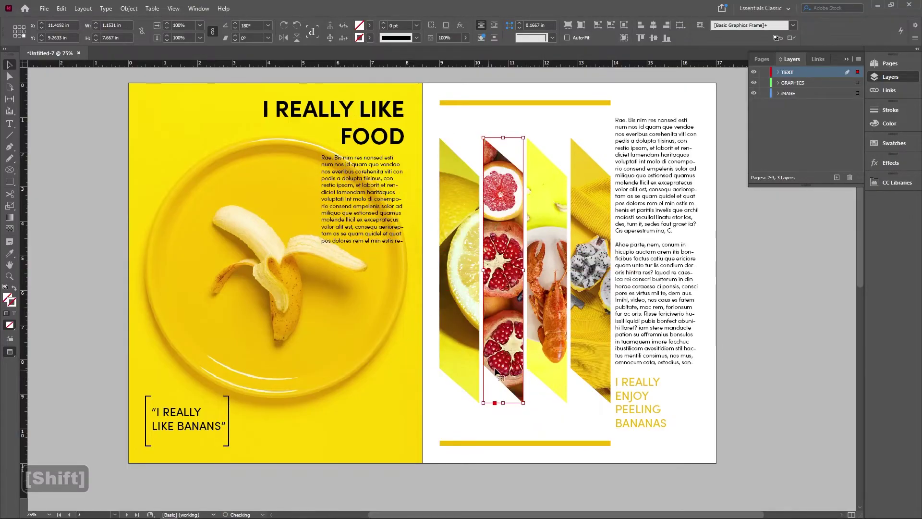
pyautogui.hotkey('ctrl', 'z')
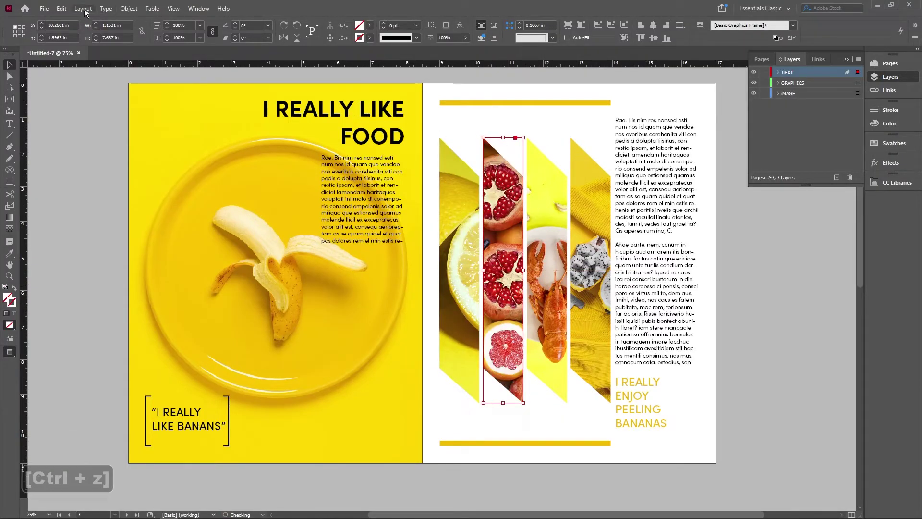
pyautogui.click(61, 9)
pyautogui.moveTo(160, 11)
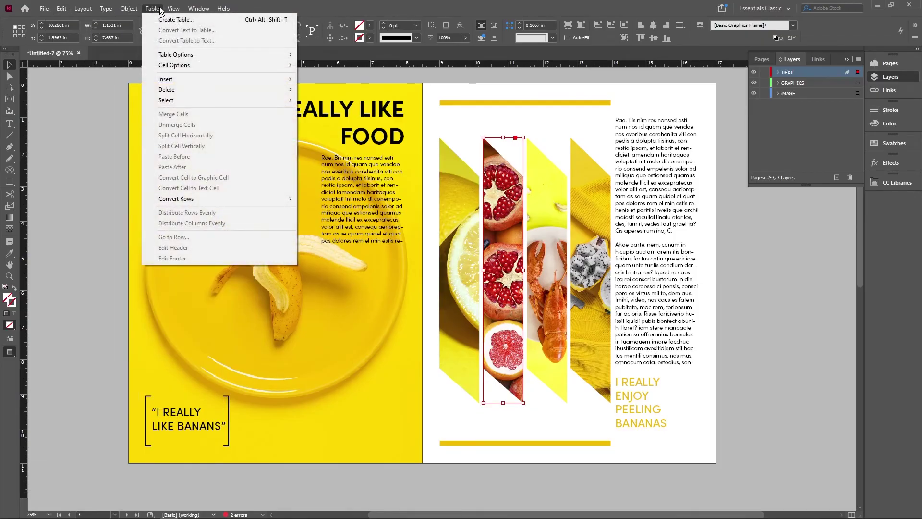
pyautogui.moveTo(129, 8)
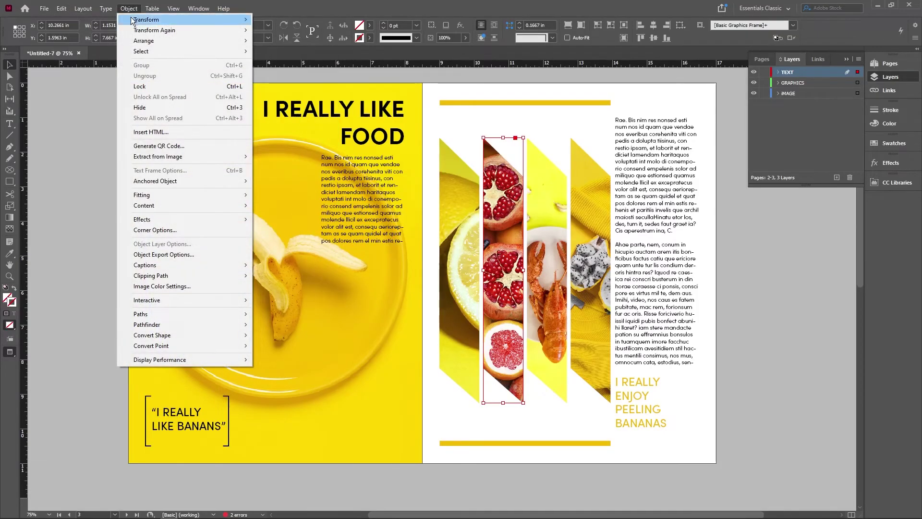
pyautogui.click(354, 99)
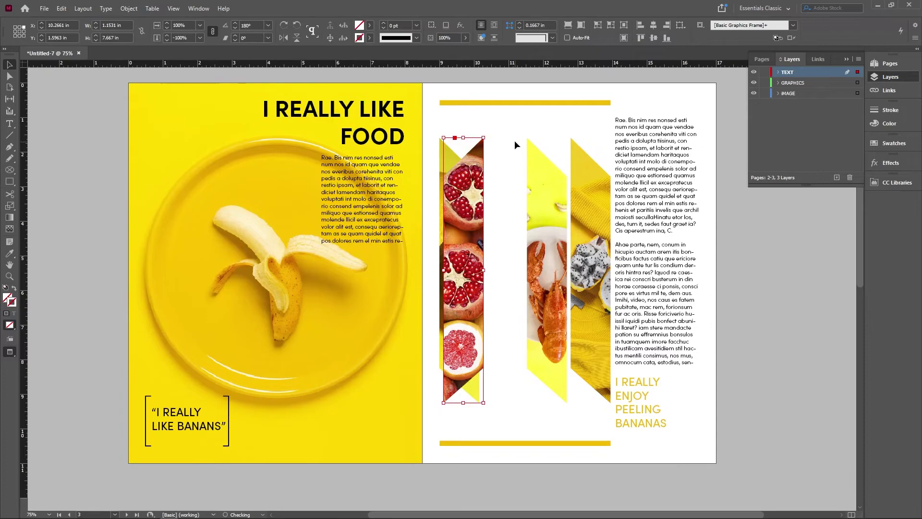
pyautogui.moveTo(473, 204); pyautogui.dragTo(511, 207)
pyautogui.click(572, 129)
# Step: Try replacing the pomegranate image with a black fill, then undo to restore it
pyautogui.press('w')
pyautogui.press('w')
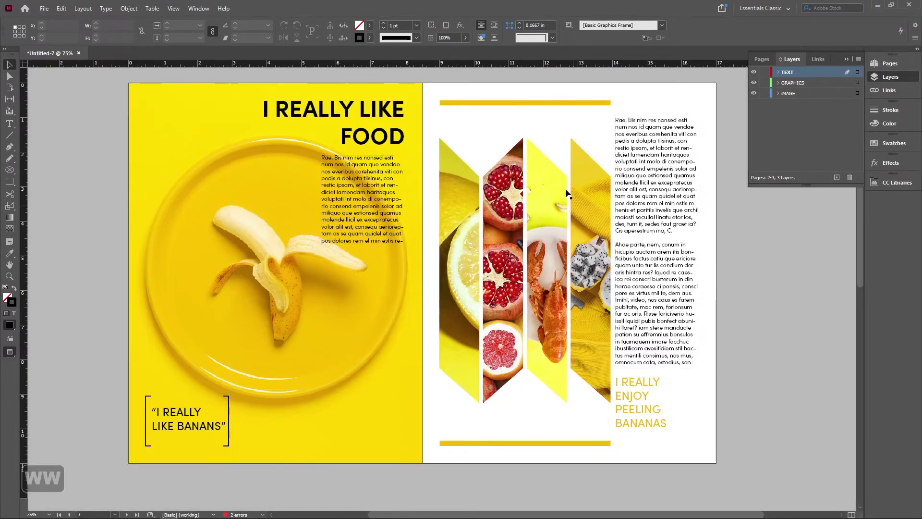
pyautogui.click(486, 200)
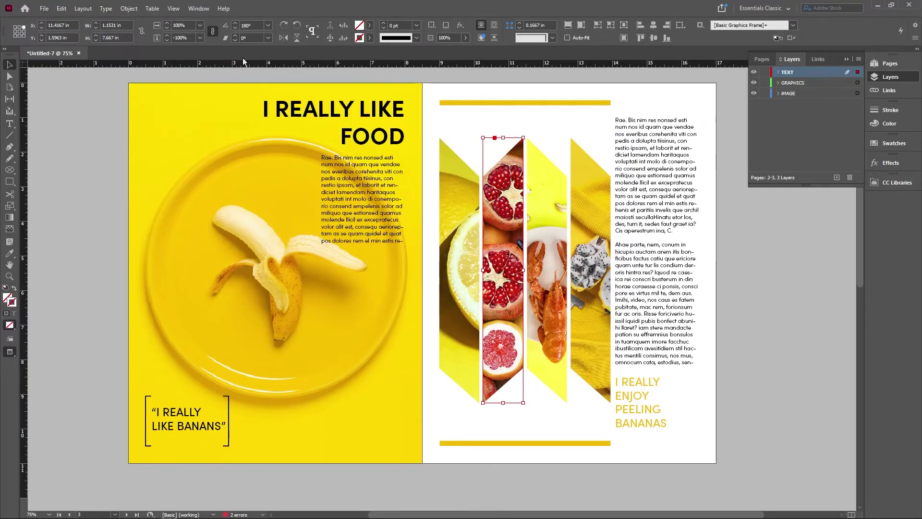
pyautogui.click(573, 154)
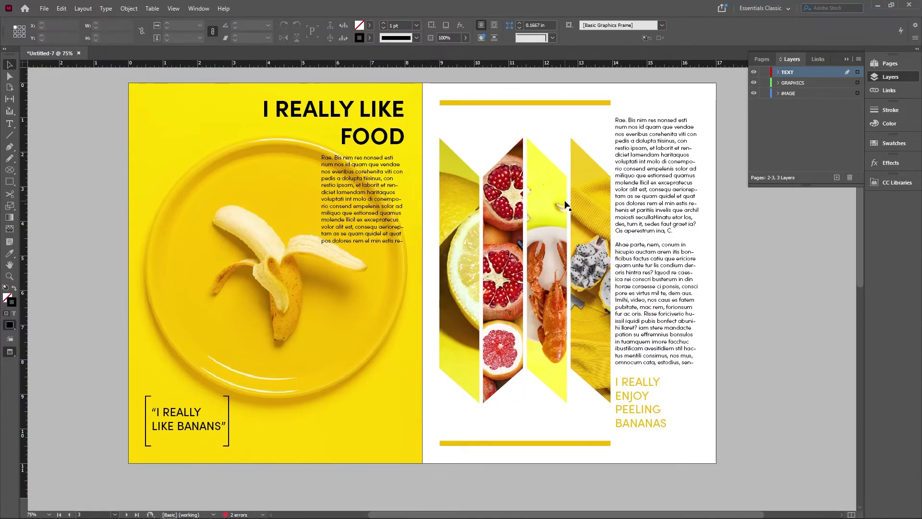
pyautogui.click(517, 224)
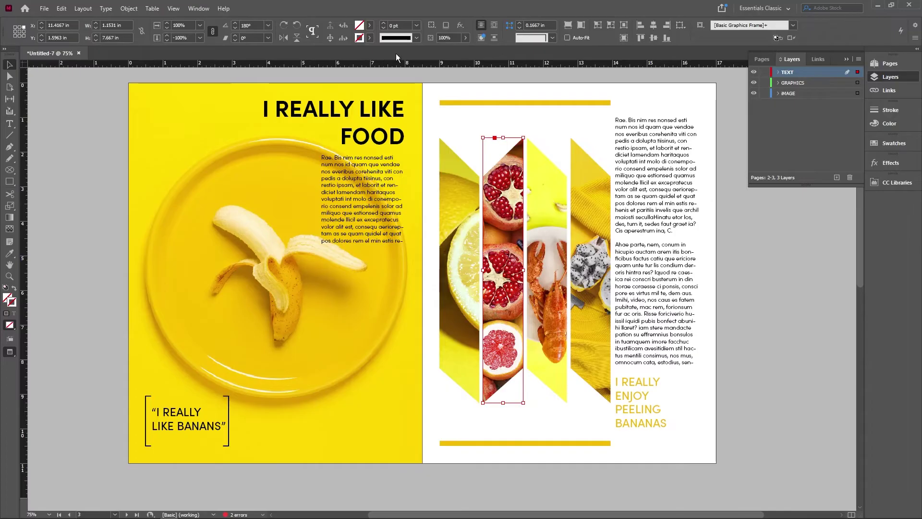
pyautogui.click(502, 267)
pyautogui.press('Delete')
pyautogui.click(520, 165)
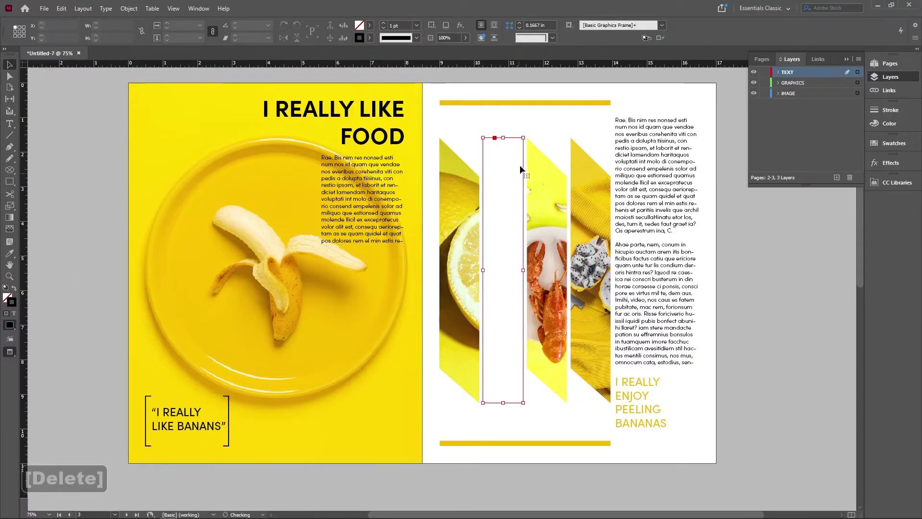
pyautogui.click(370, 25)
pyautogui.click(288, 87)
pyautogui.click(566, 127)
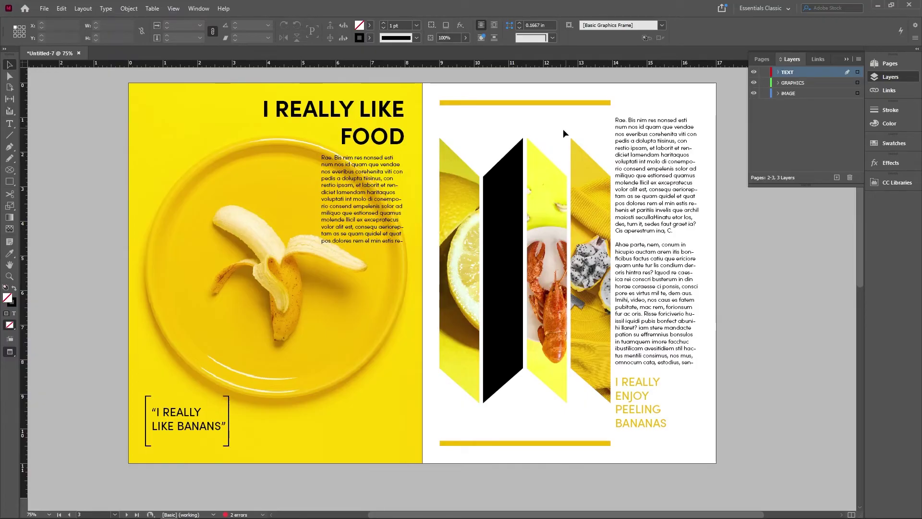
pyautogui.hotkey('ctrl', 'z')
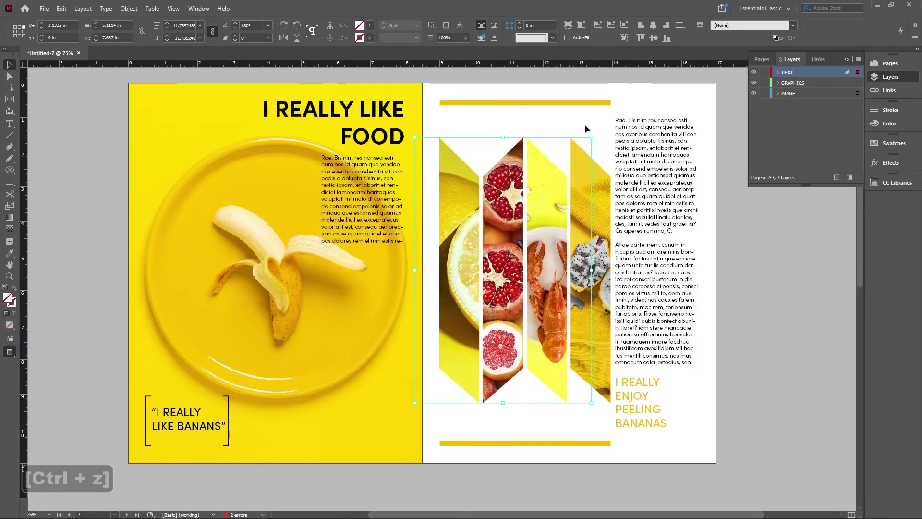
pyautogui.click(584, 123)
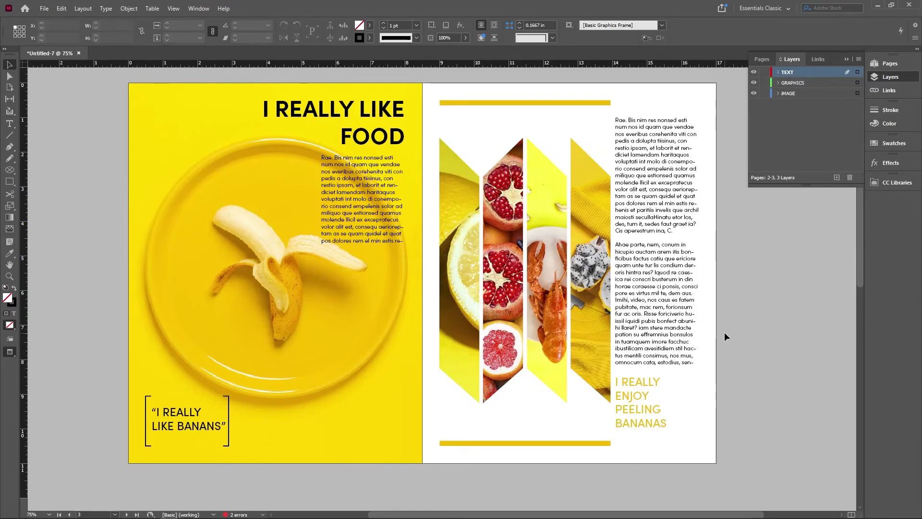